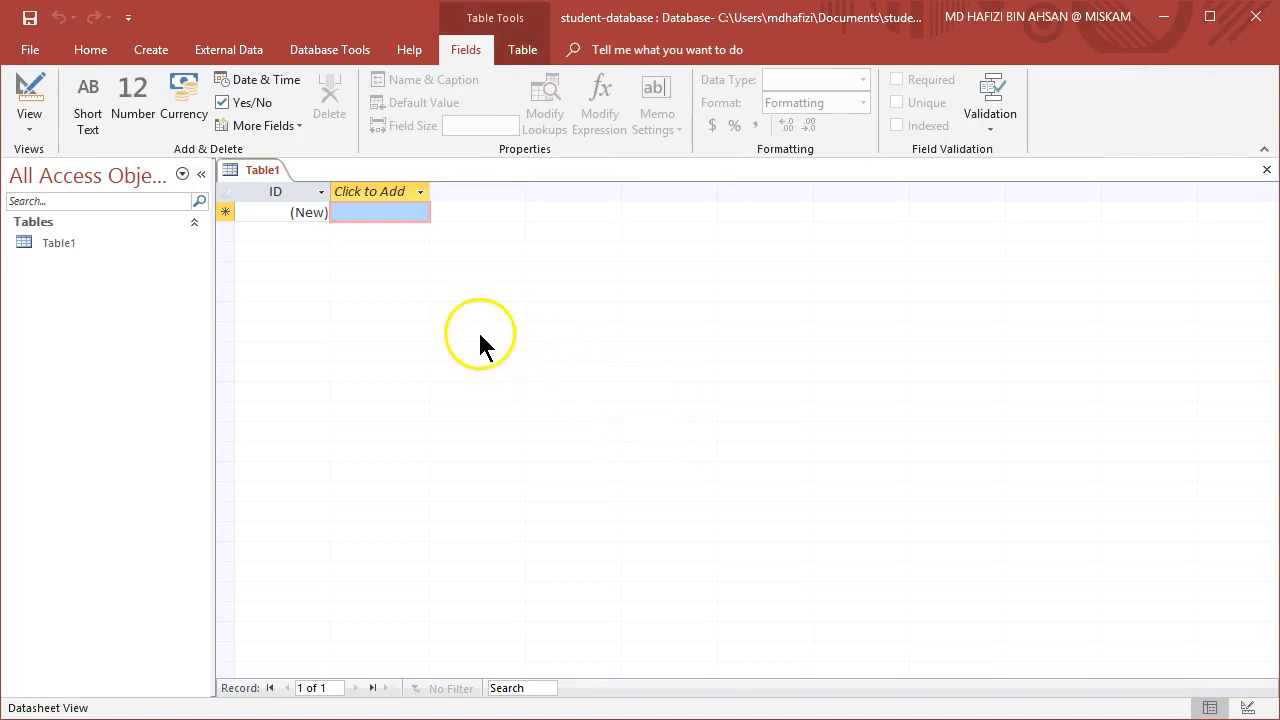
# Close the default table and start a new table in Design view with the Property Sheet hidden.
pyautogui.rightClick(264, 171)
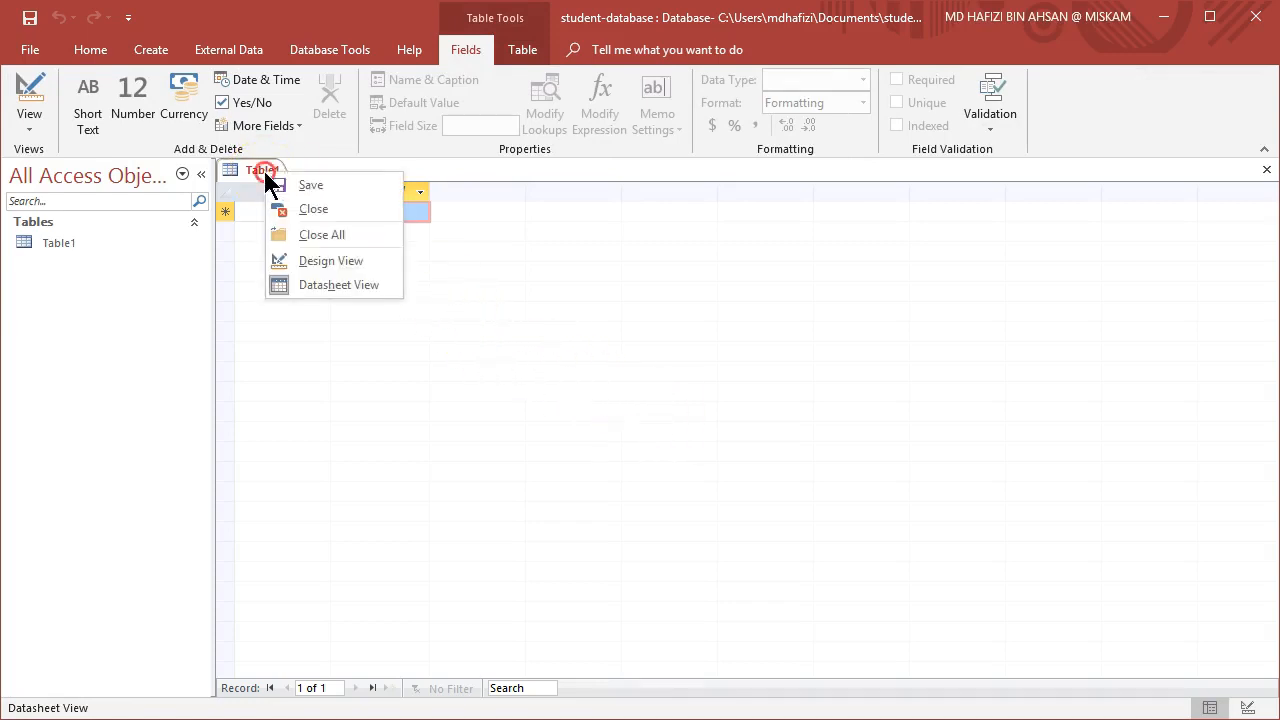
pyautogui.click(325, 212)
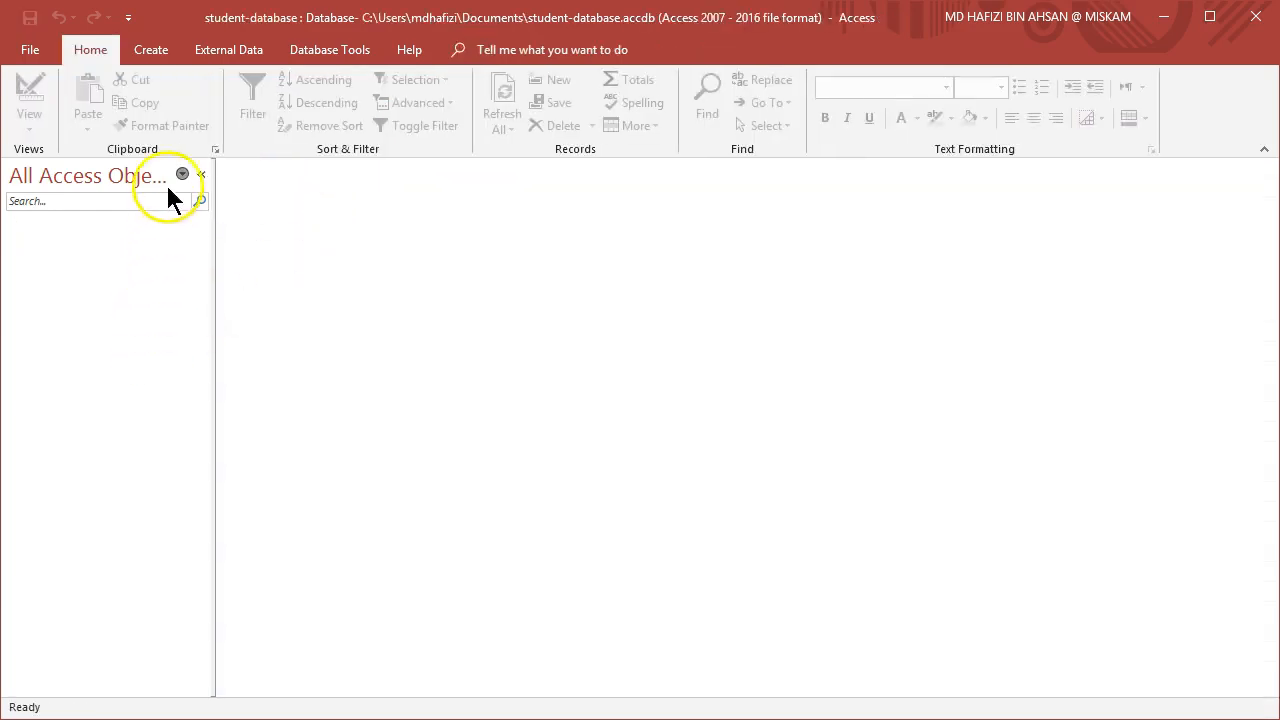
pyautogui.click(152, 50)
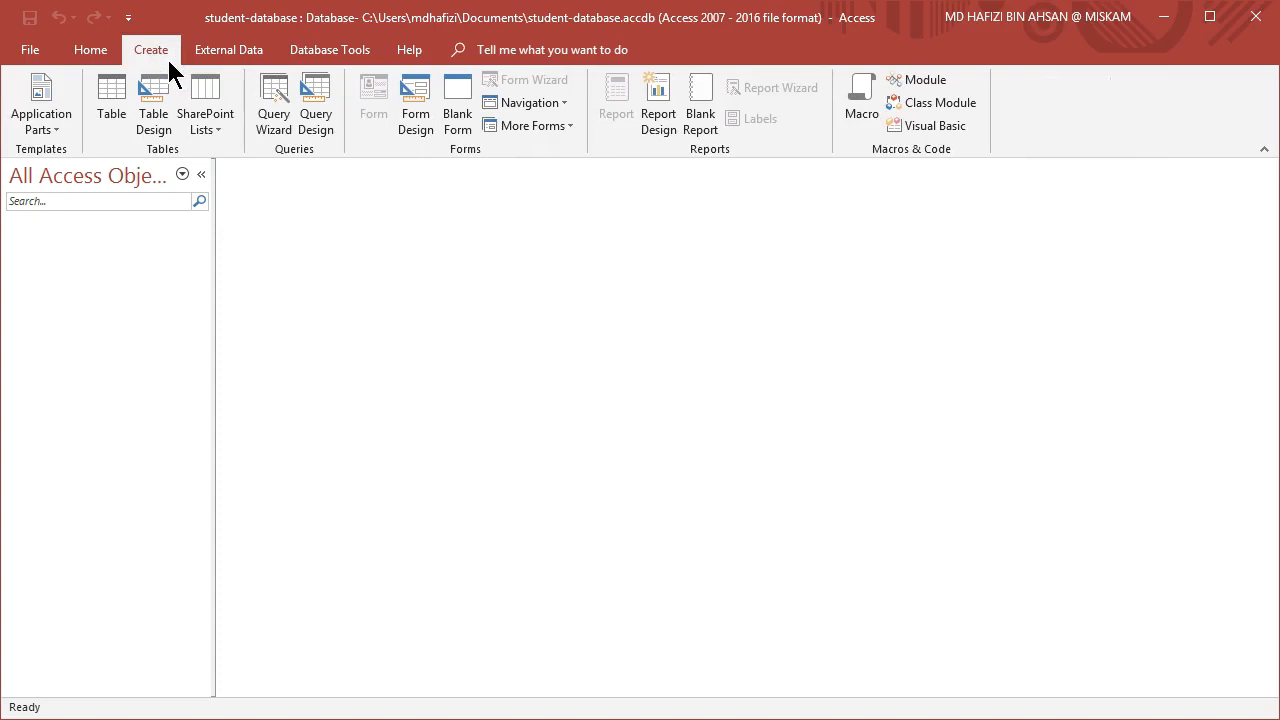
pyautogui.click(165, 118)
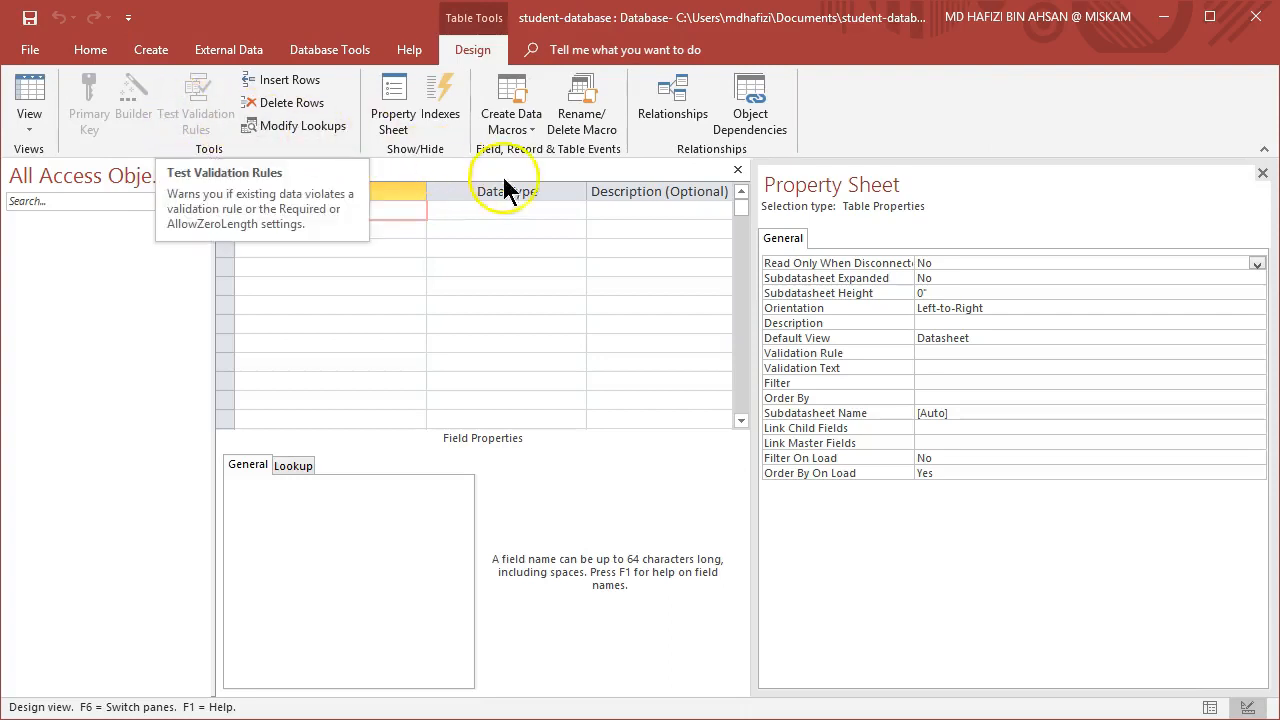
pyautogui.click(1262, 176)
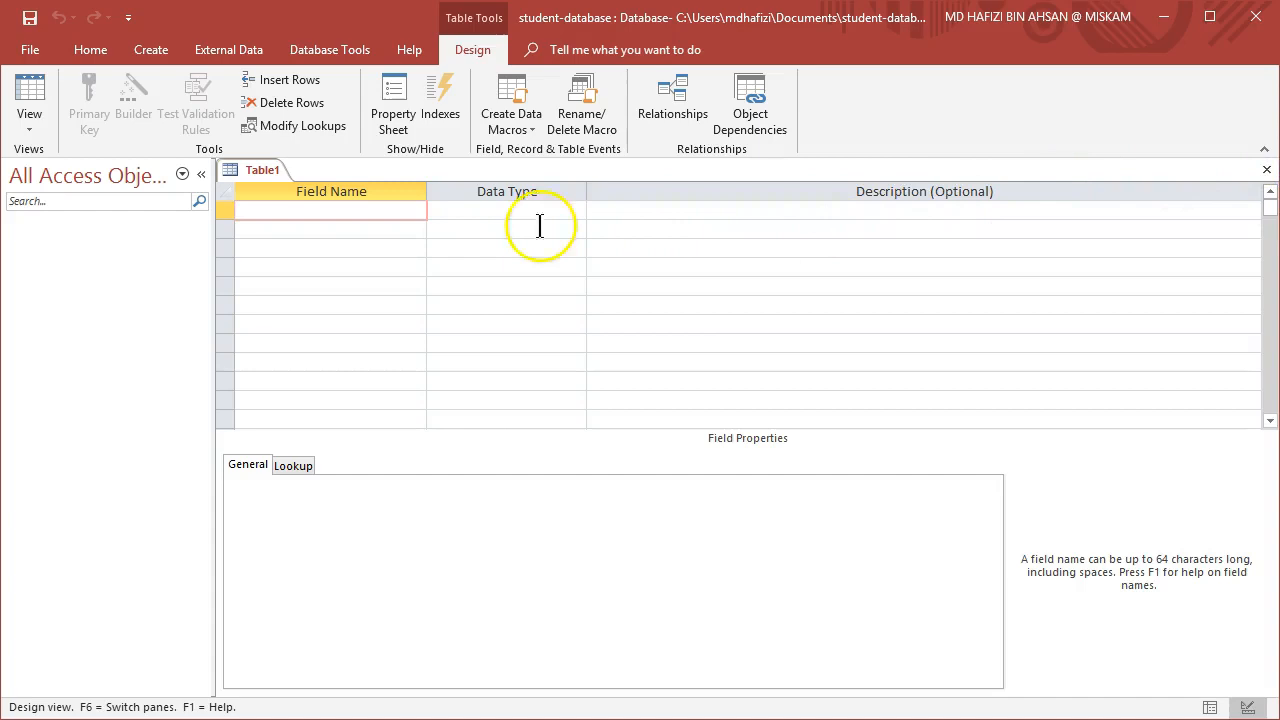
# Add a StudentID field with the Short Text data type.
pyautogui.click(330, 213)
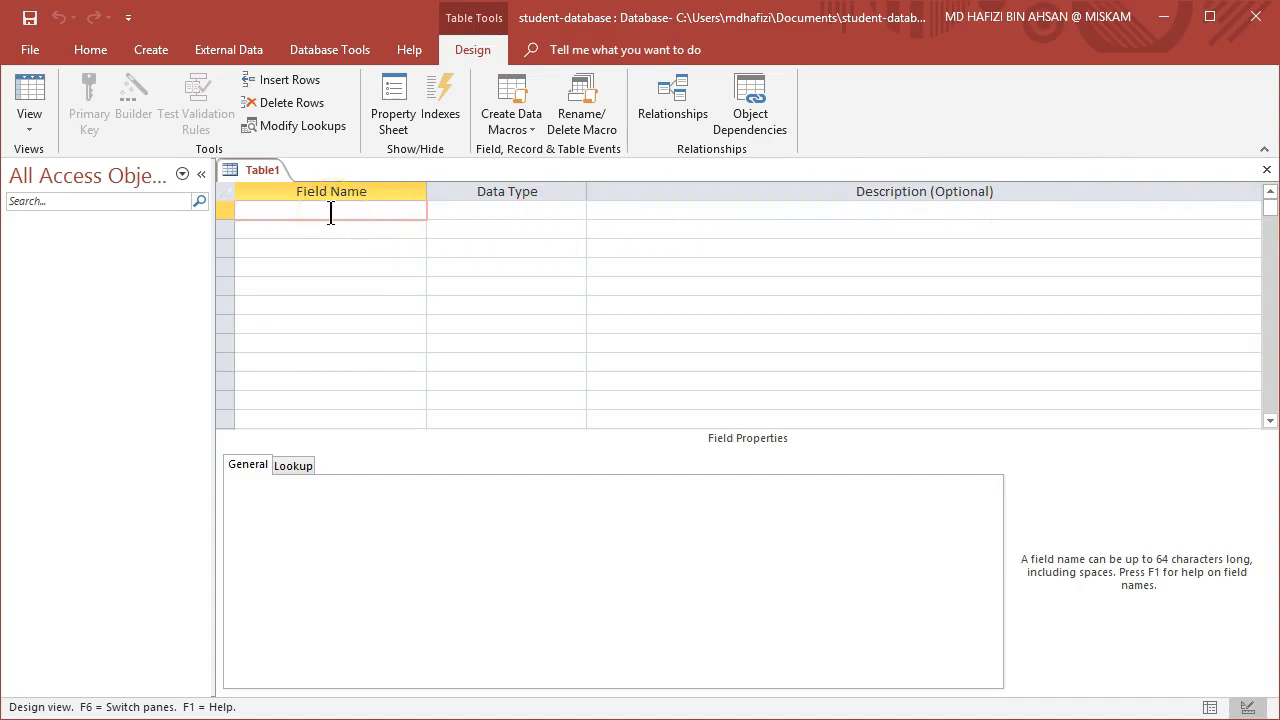
pyautogui.write('StudentID')
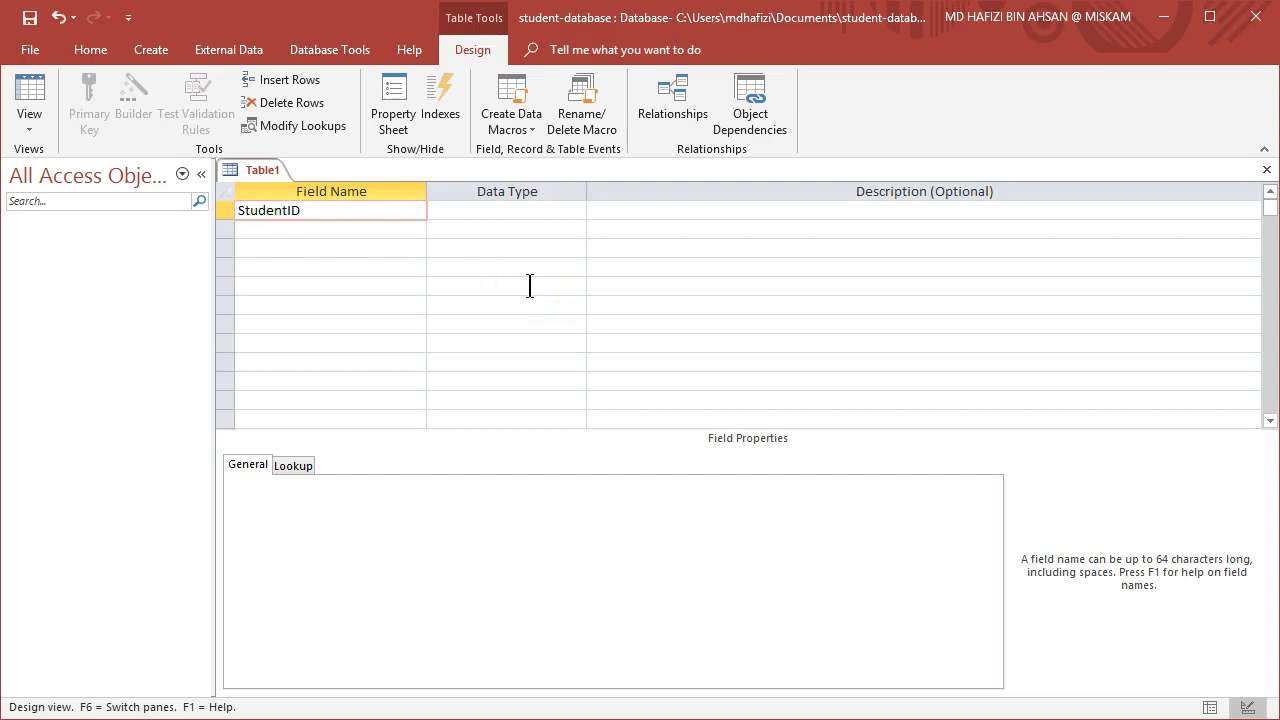
pyautogui.click(551, 213)
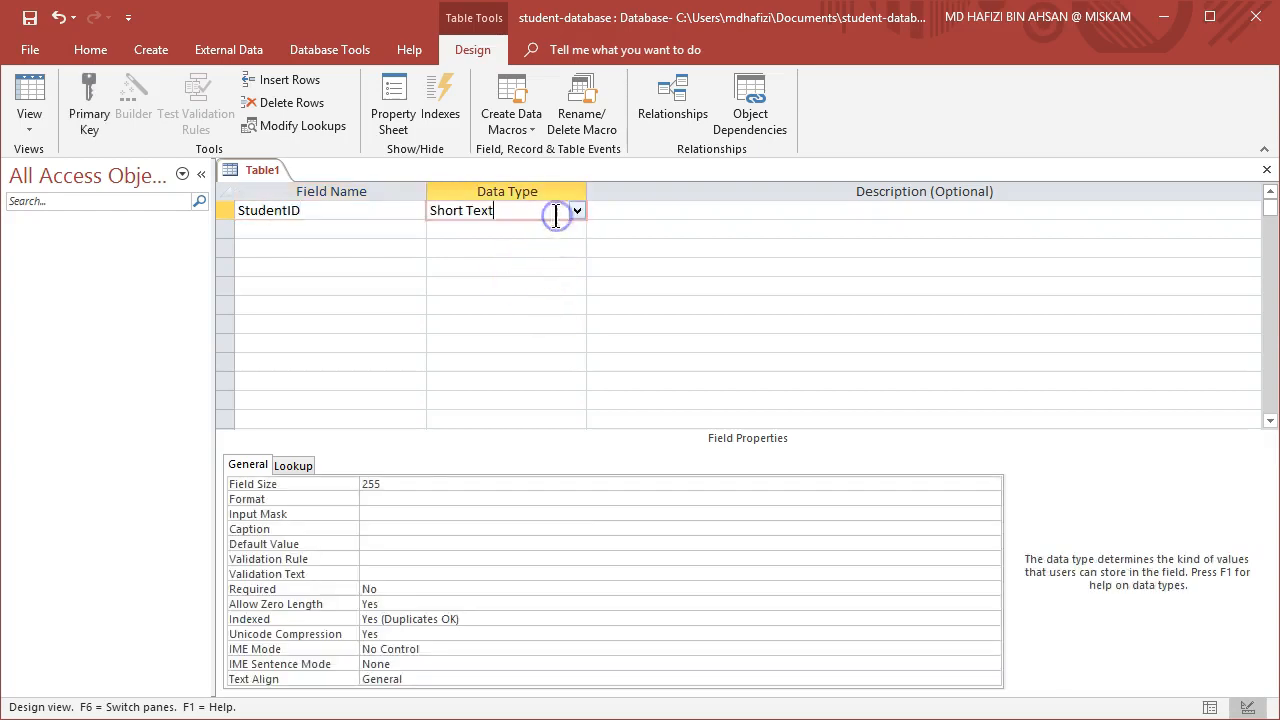
# Set StudentID's field size to 15 and its caption to Student ID.
pyautogui.click(401, 483)
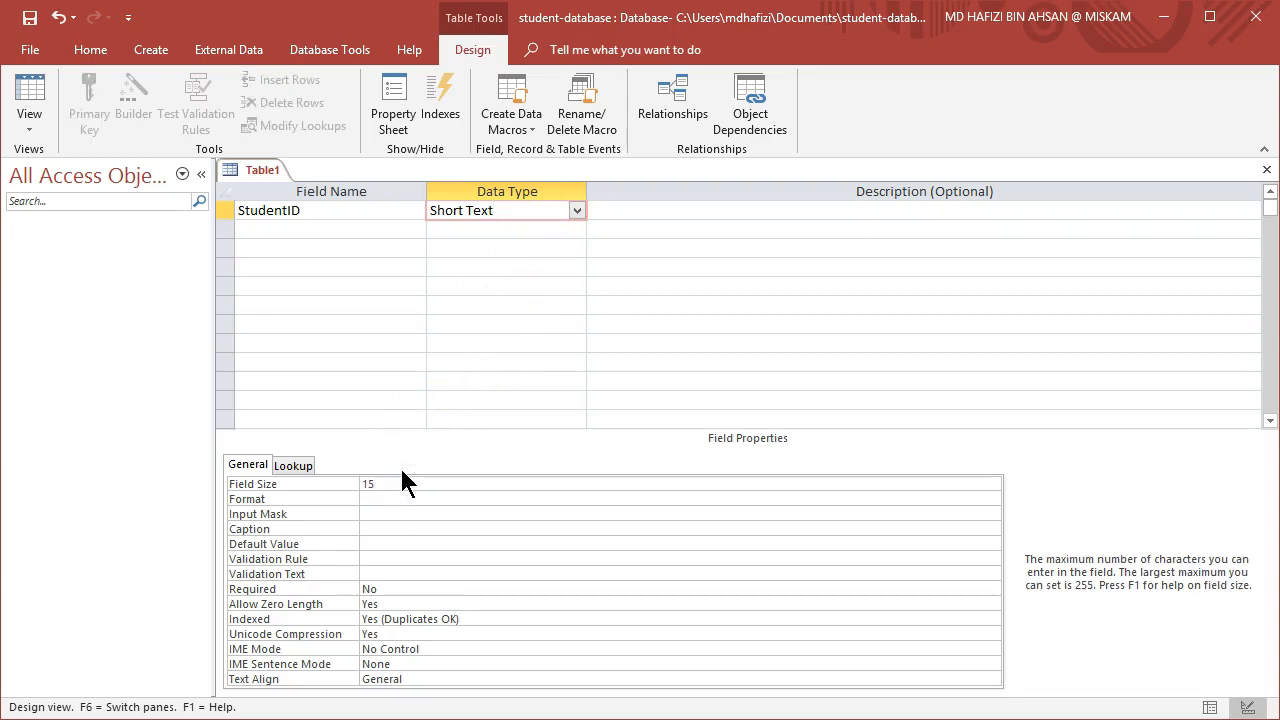
pyautogui.click(406, 543)
pyautogui.click(405, 515)
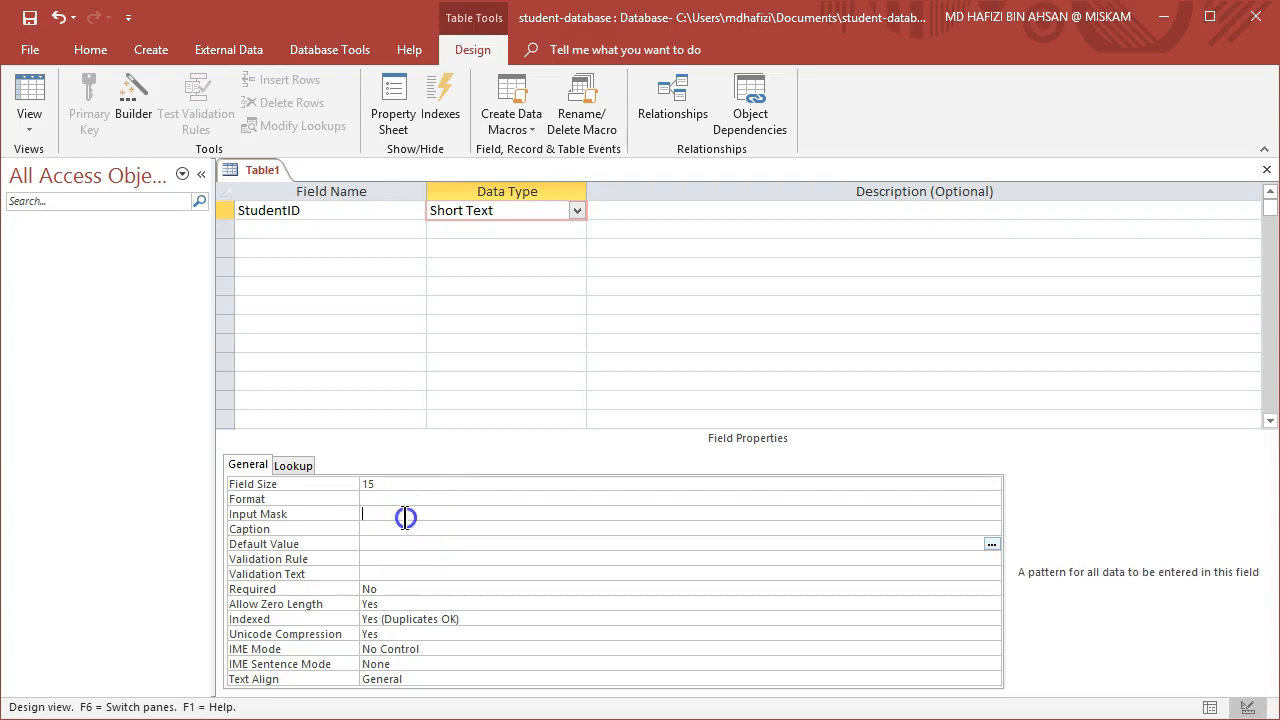
pyautogui.click(386, 531)
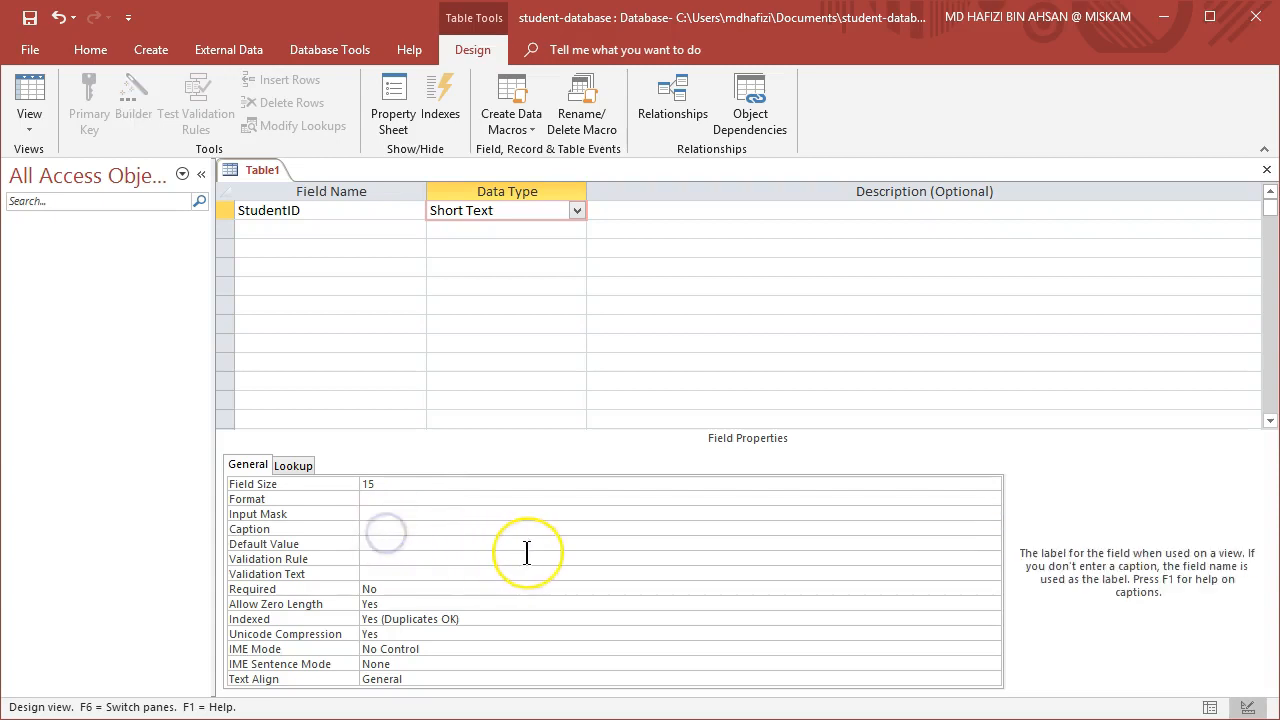
pyautogui.write('Student')
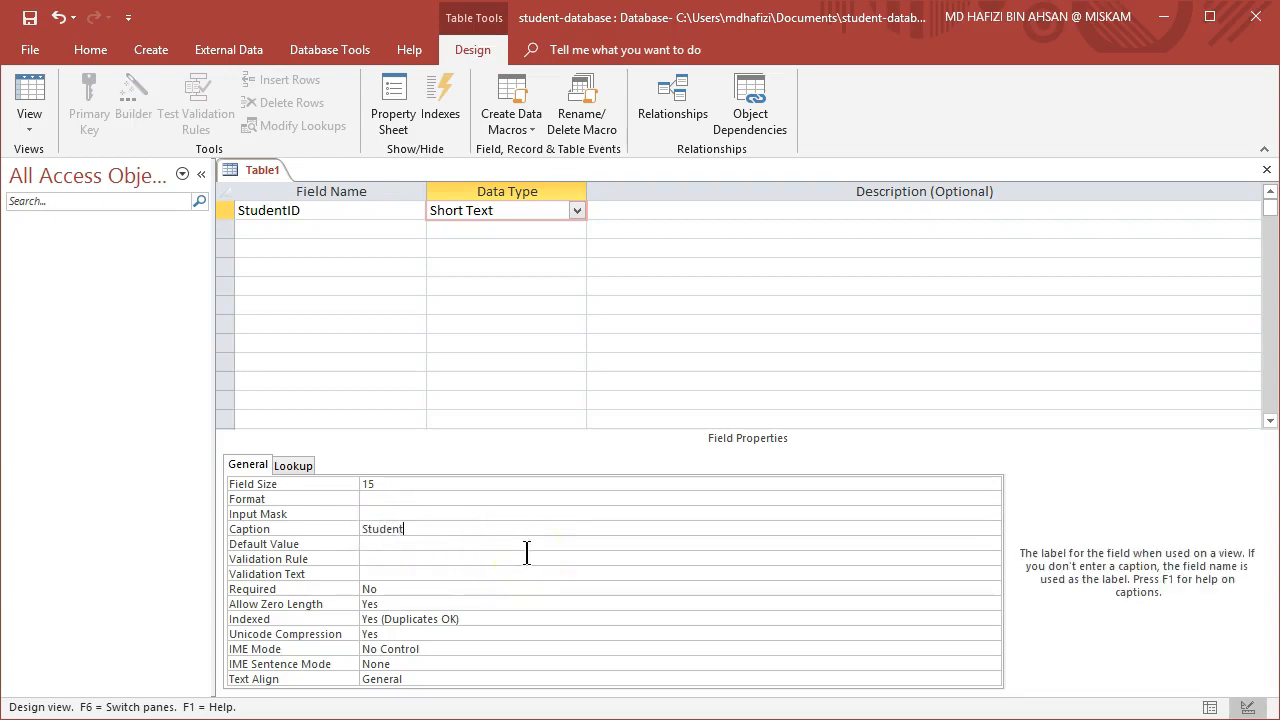
pyautogui.write(' ID')
# Add a StudentName field with the Short Text data type.
pyautogui.click(330, 224)
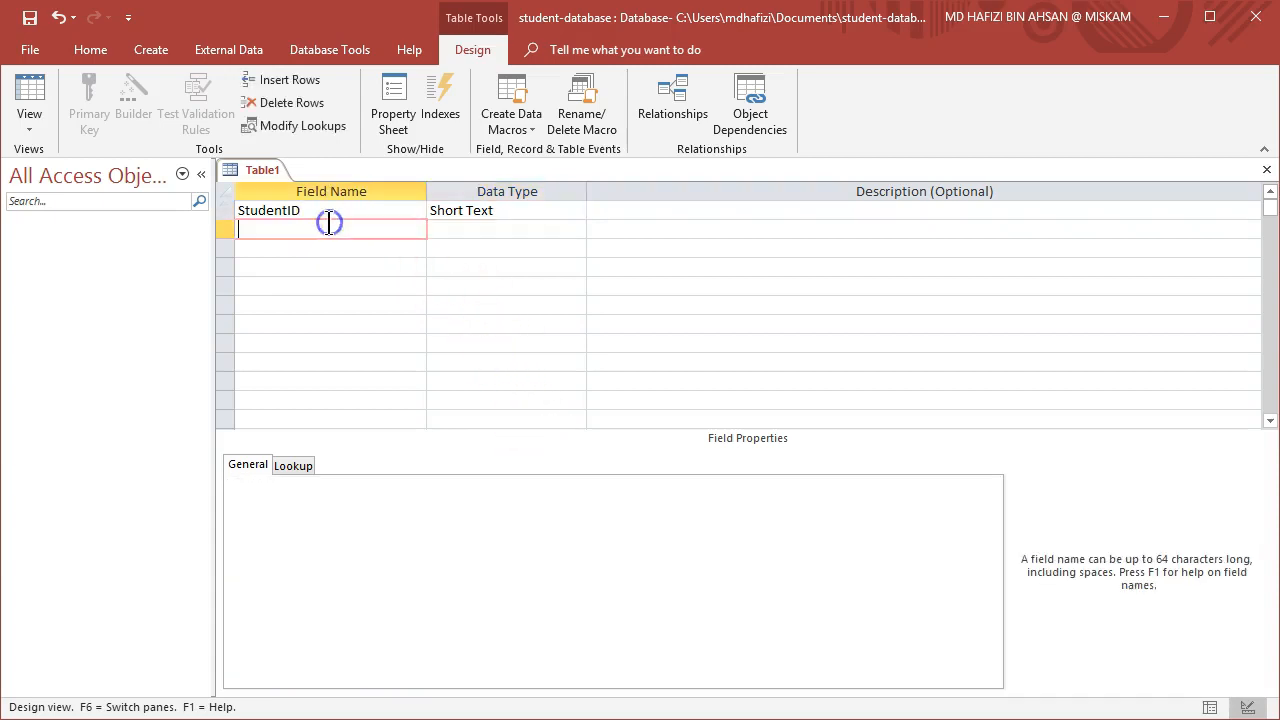
pyautogui.write('StudentName')
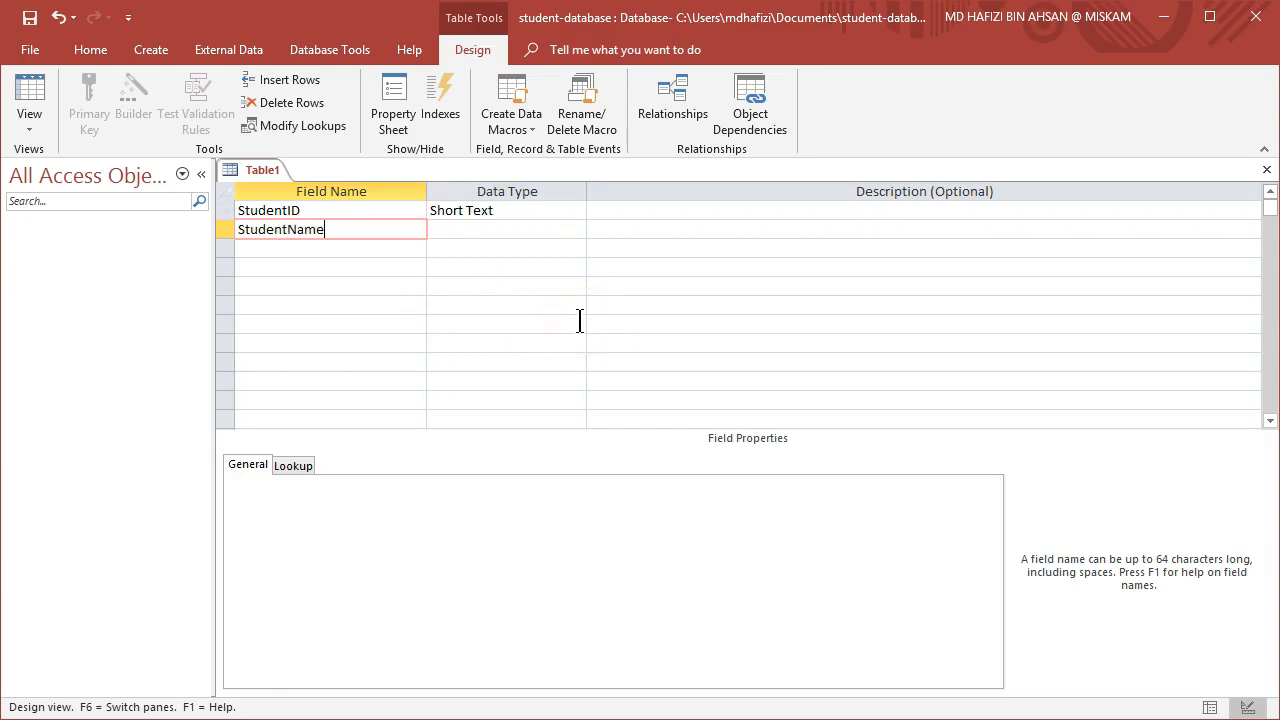
pyautogui.click(567, 228)
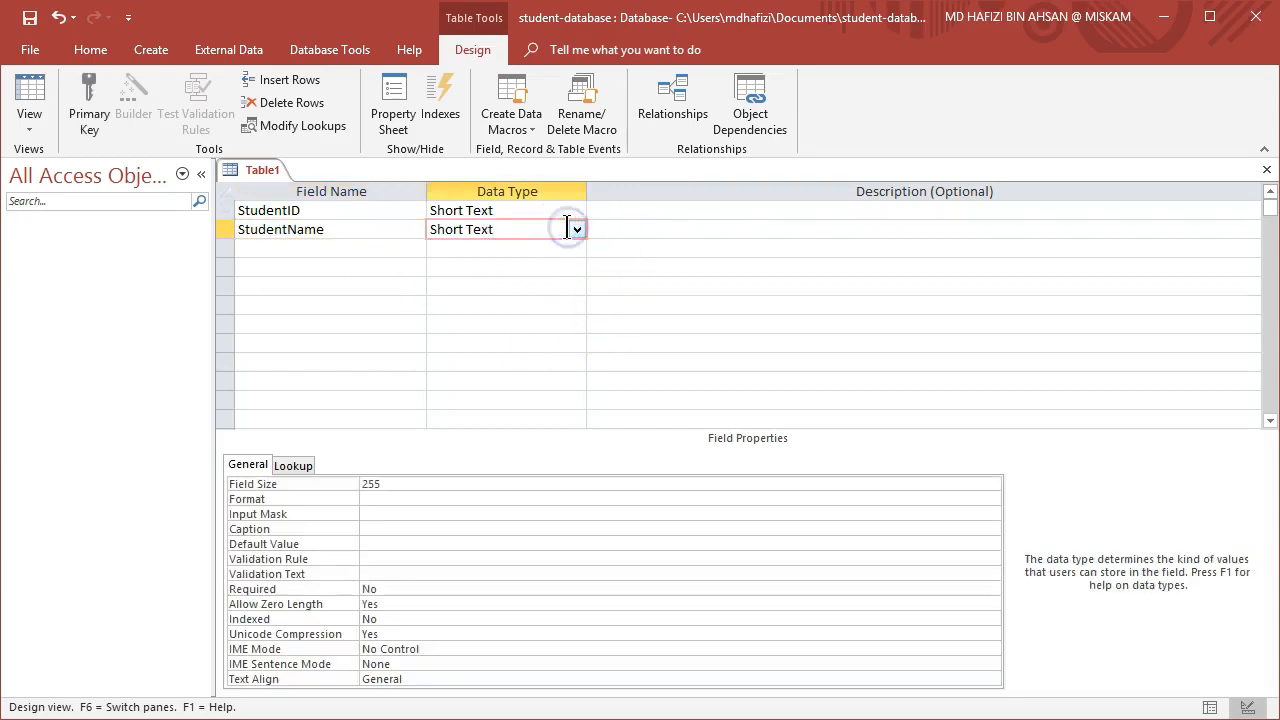
# Set StudentName's field size to 150 and its caption to Name.
pyautogui.doubleClick(370, 484)
pyautogui.write('150')
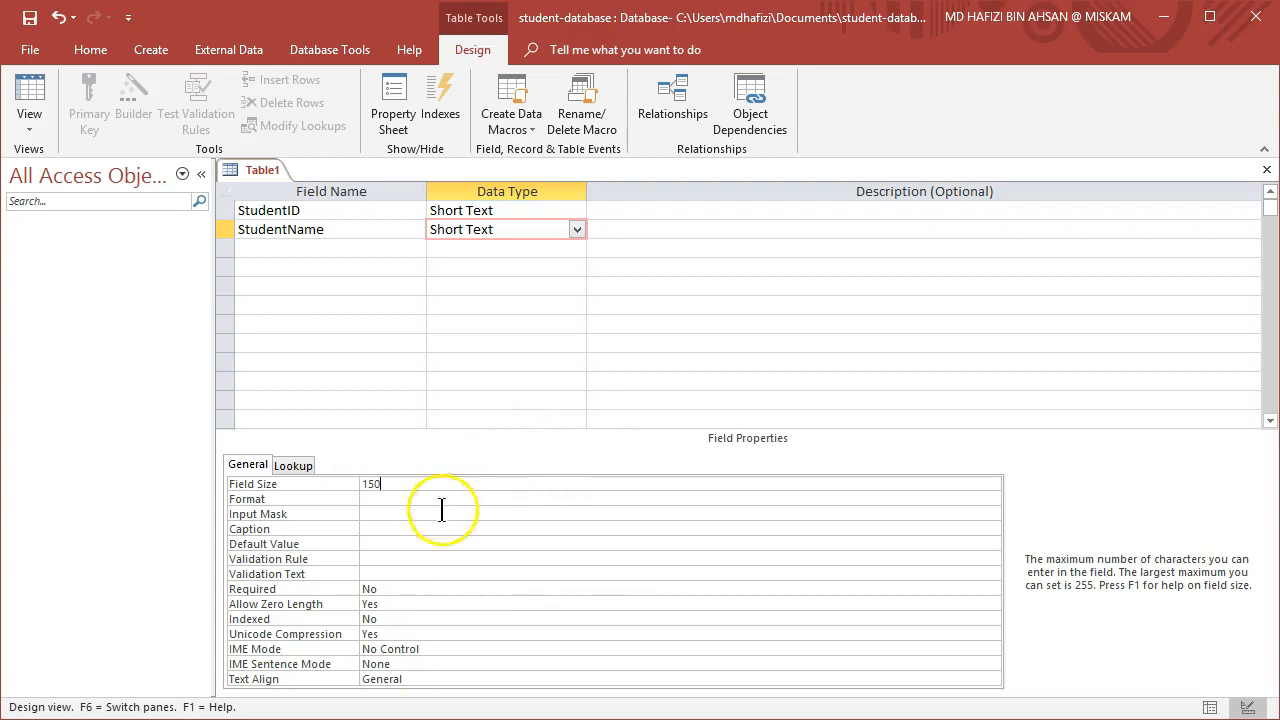
pyautogui.click(412, 529)
pyautogui.write('Name')
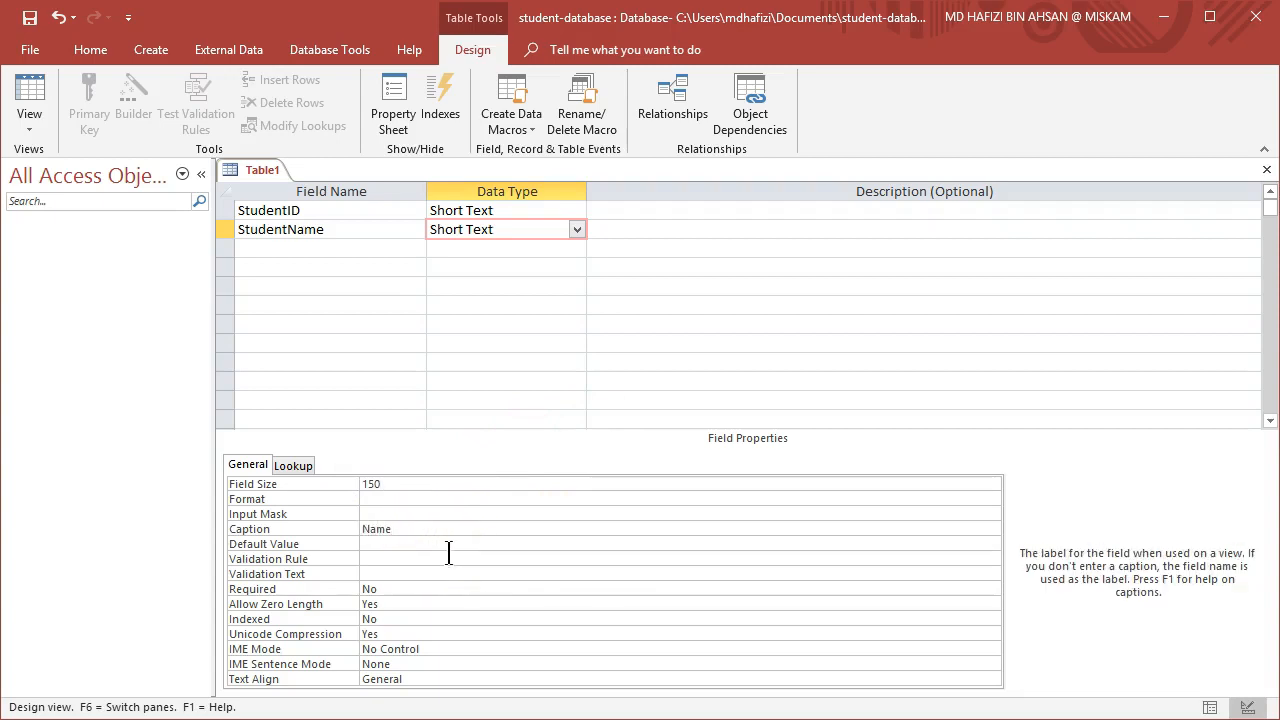
# Add a StudentDOB field with the Date/Time data type.
pyautogui.click(351, 247)
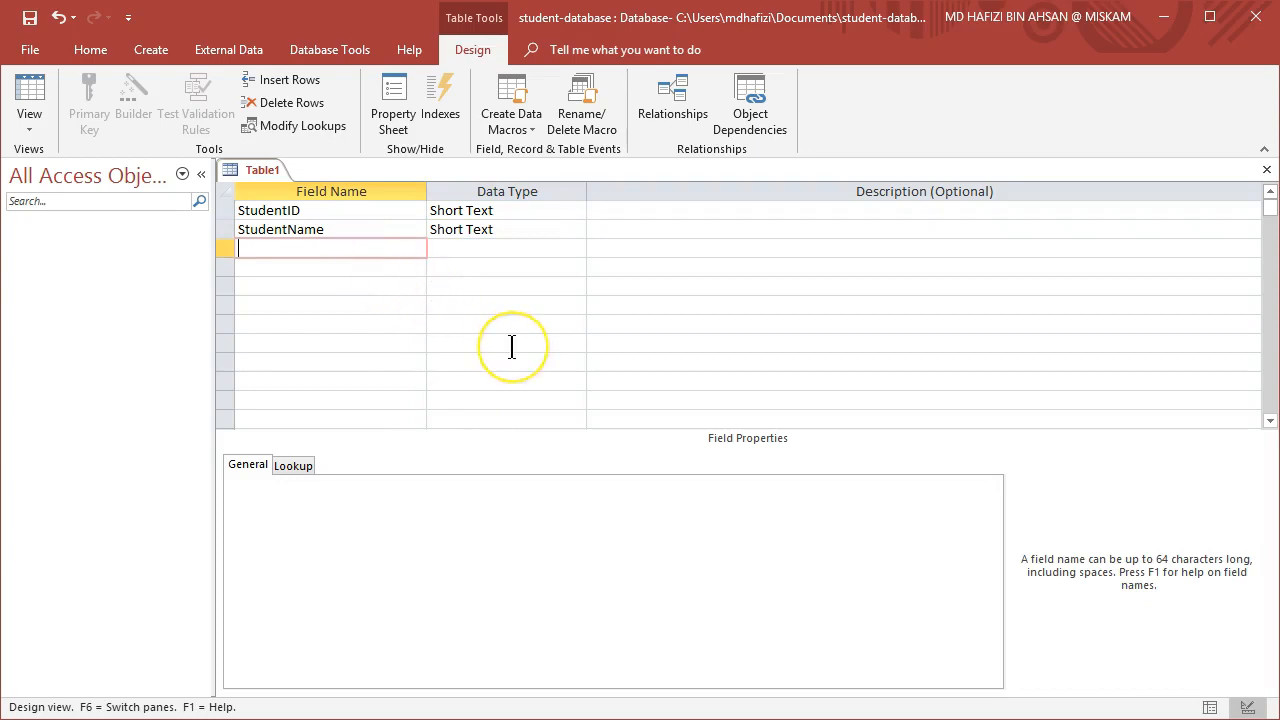
pyautogui.write('Student')
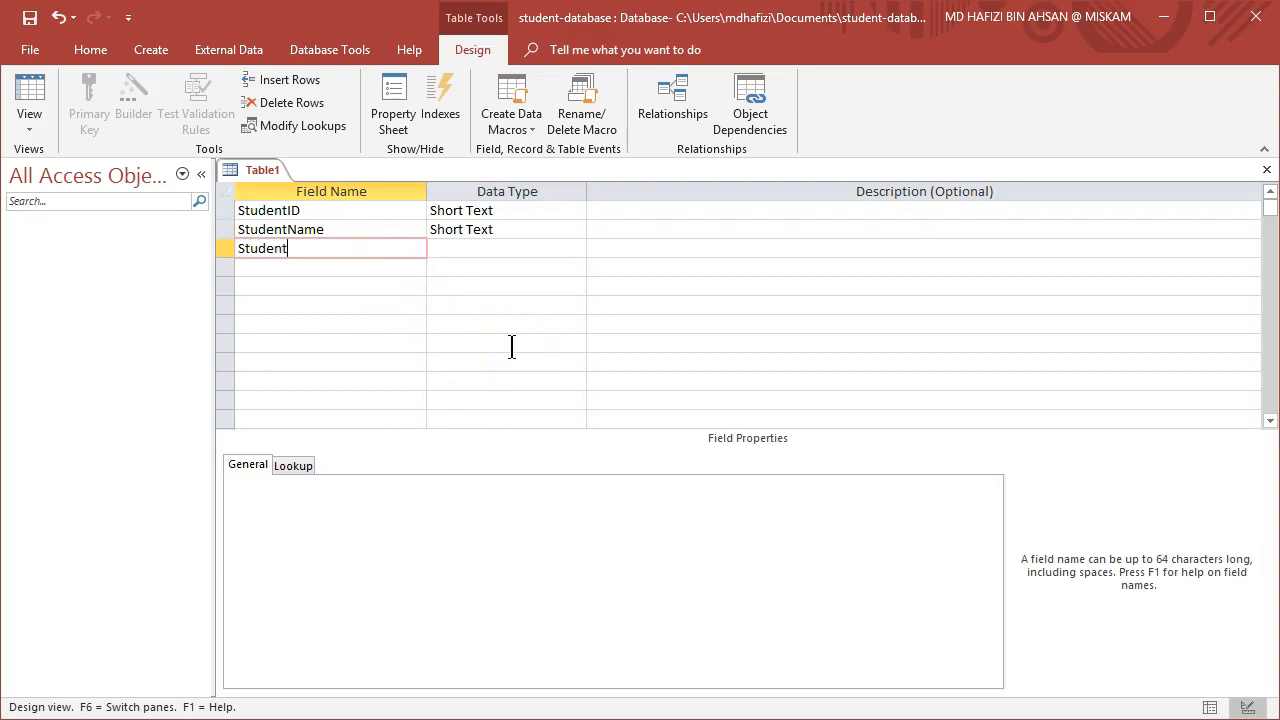
pyautogui.write('DOB')
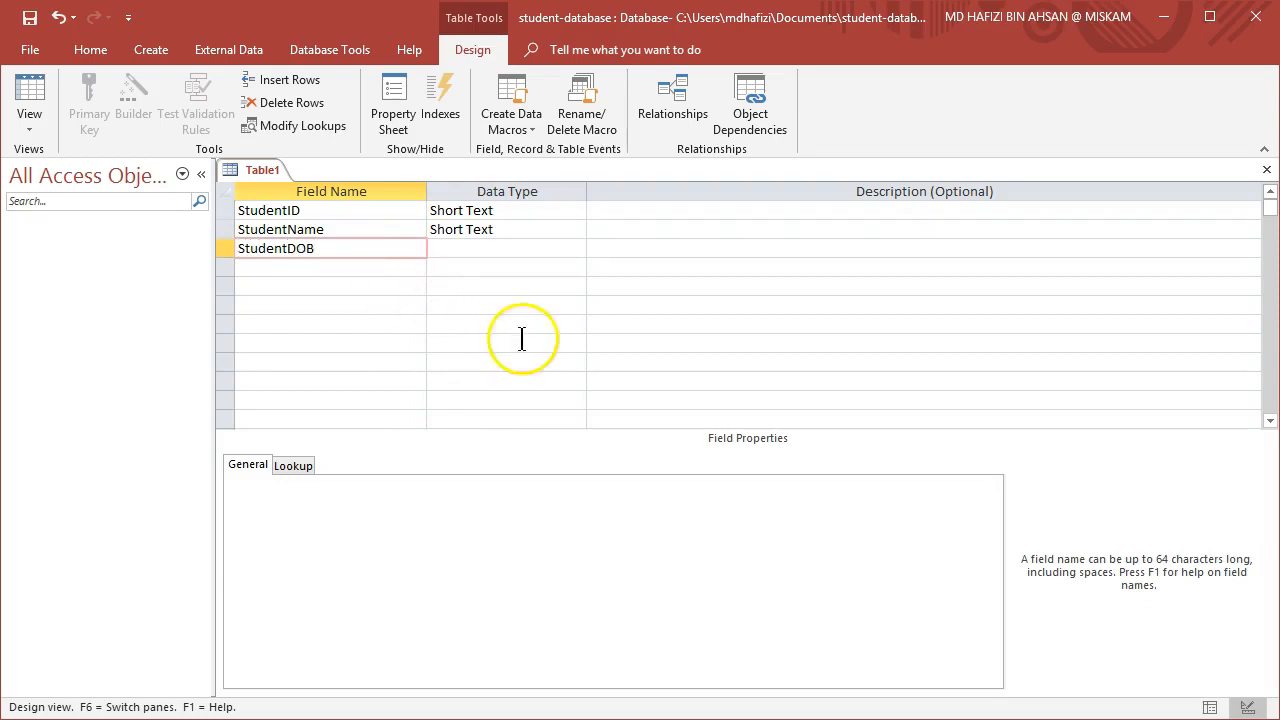
pyautogui.click(556, 248)
pyautogui.click(576, 249)
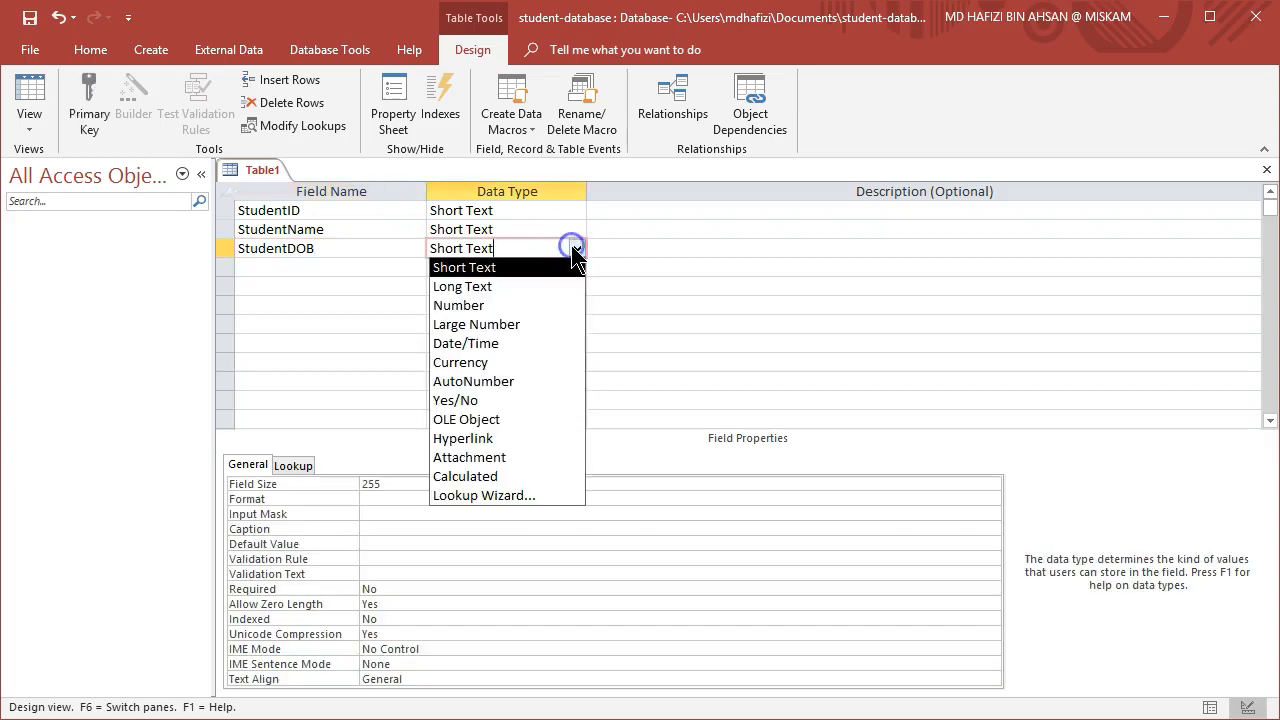
pyautogui.click(517, 343)
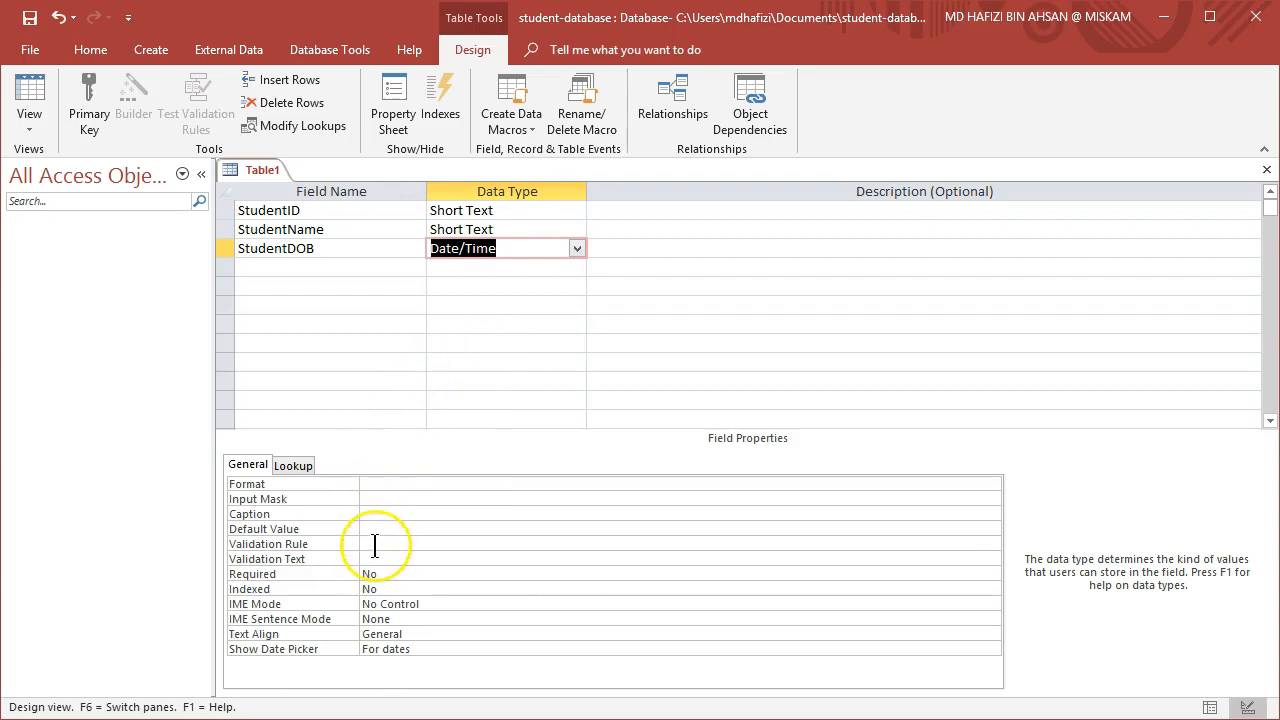
# Set StudentDOB's caption to Date of Birth.
pyautogui.click(373, 514)
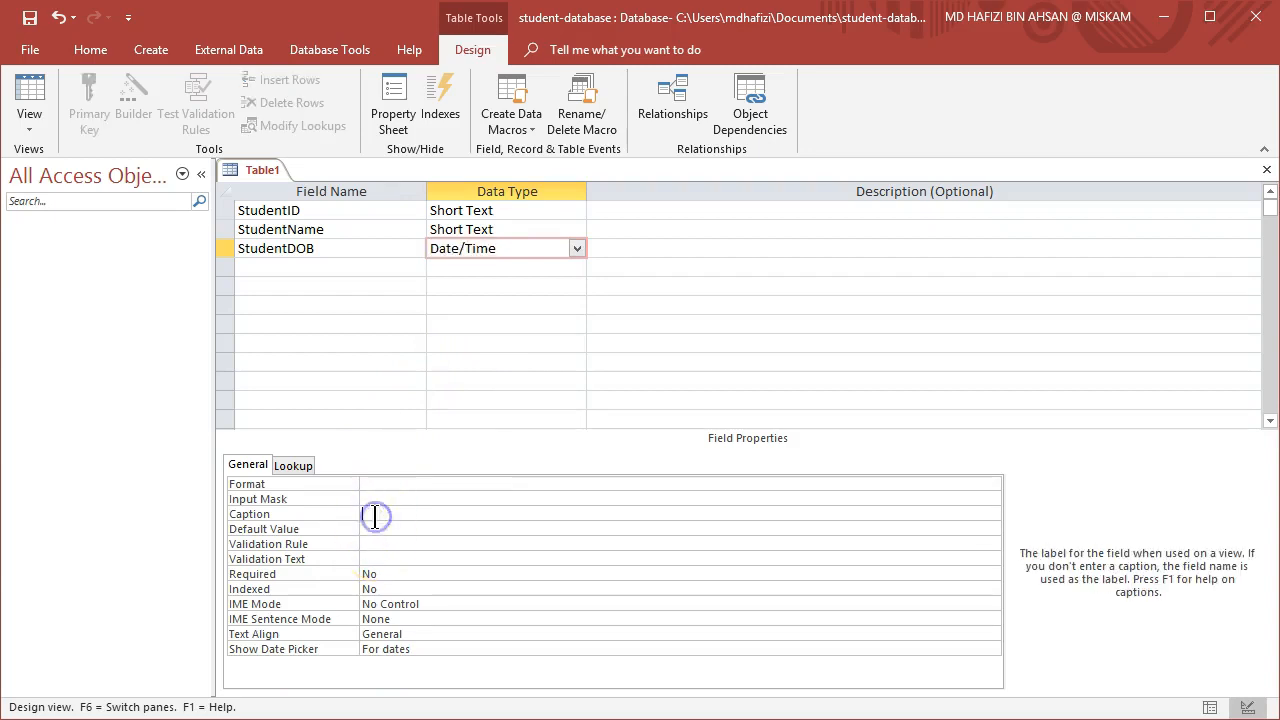
pyautogui.write('Date of Birth')
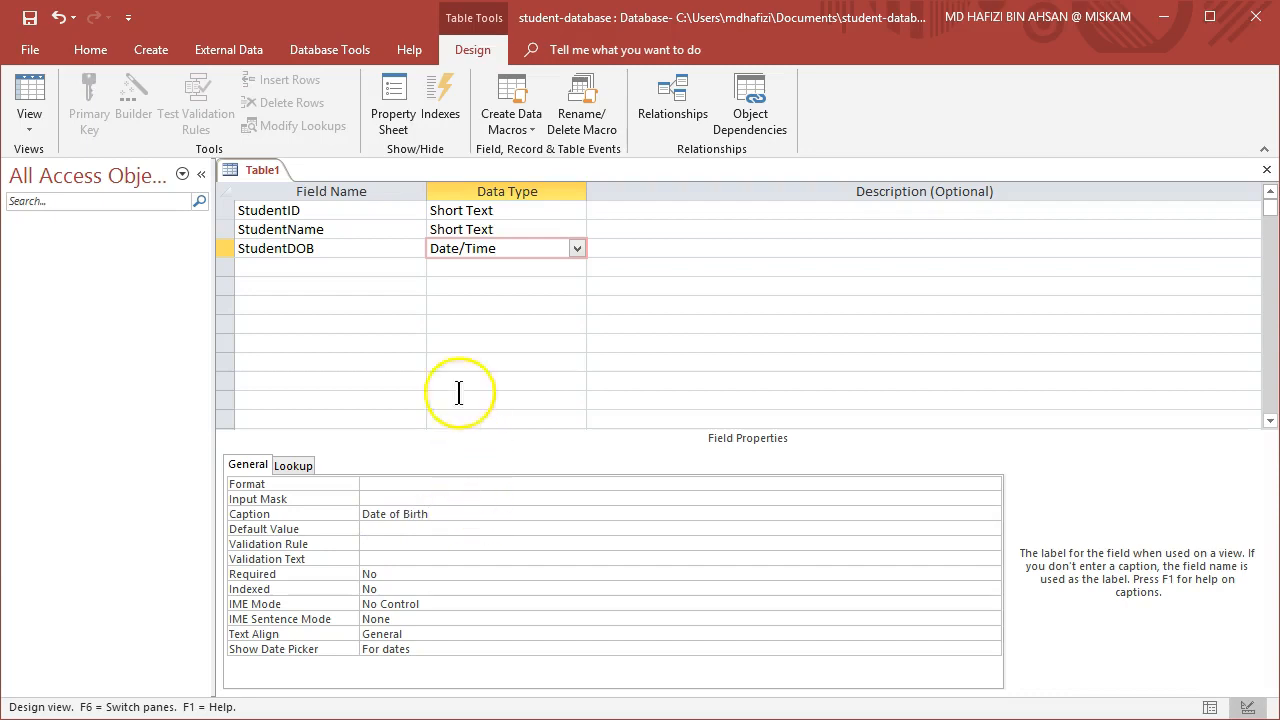
# Add a StudentState field with the Short Text data type.
pyautogui.click(339, 267)
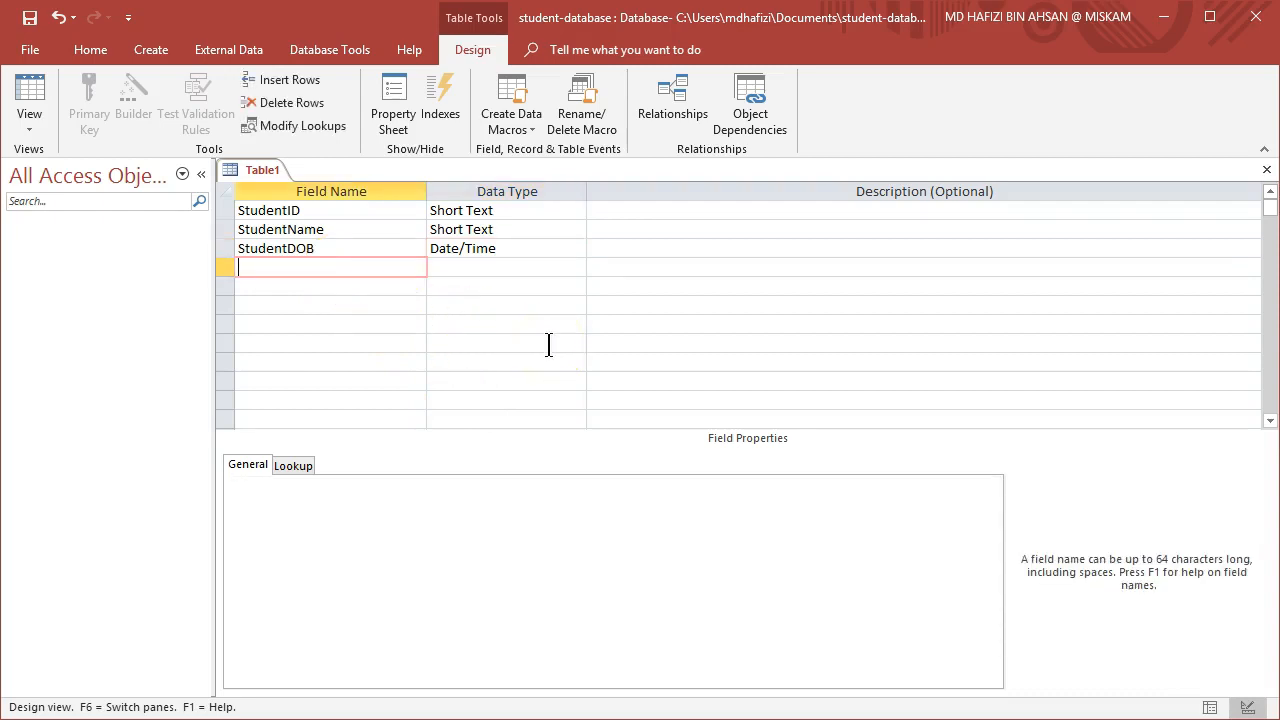
pyautogui.write('StudentState')
pyautogui.click(560, 262)
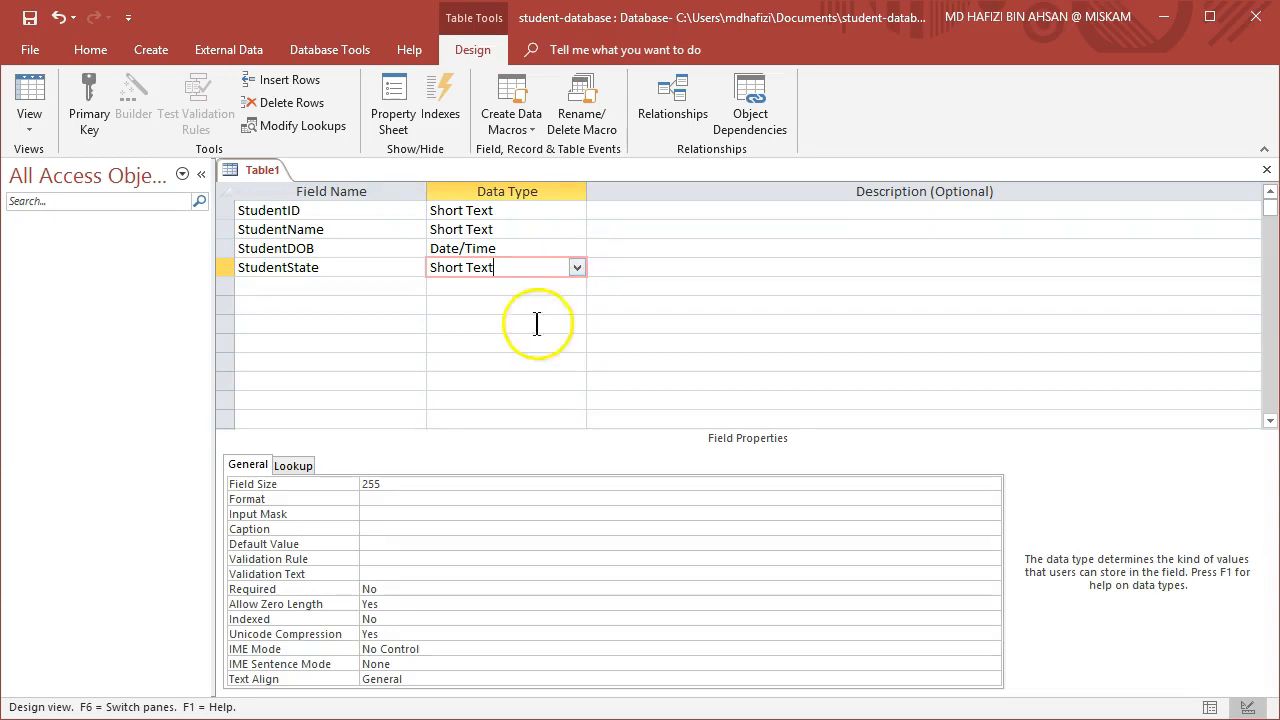
# Set StudentState's field size to 50 and its caption to State.
pyautogui.click(405, 483)
pyautogui.press('BackSpace')
pyautogui.press('BackSpace')
pyautogui.press('BackSpace')
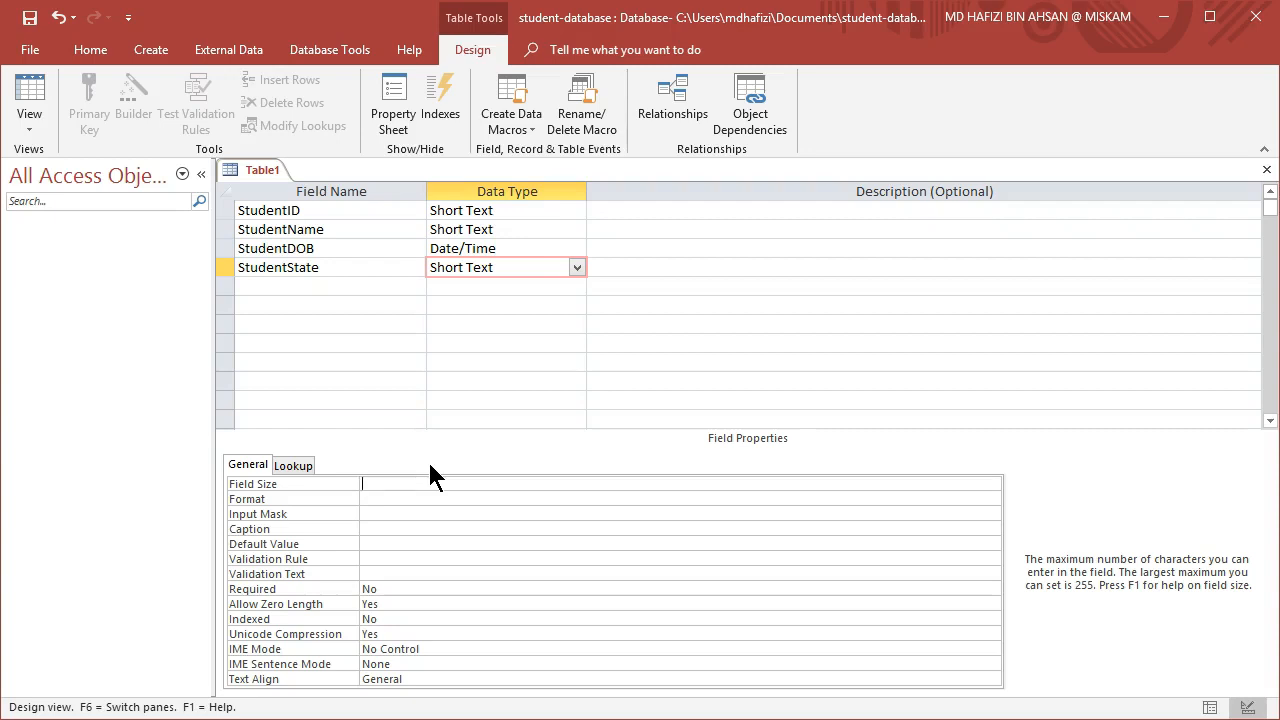
pyautogui.write('50')
pyautogui.click(416, 529)
pyautogui.write('State')
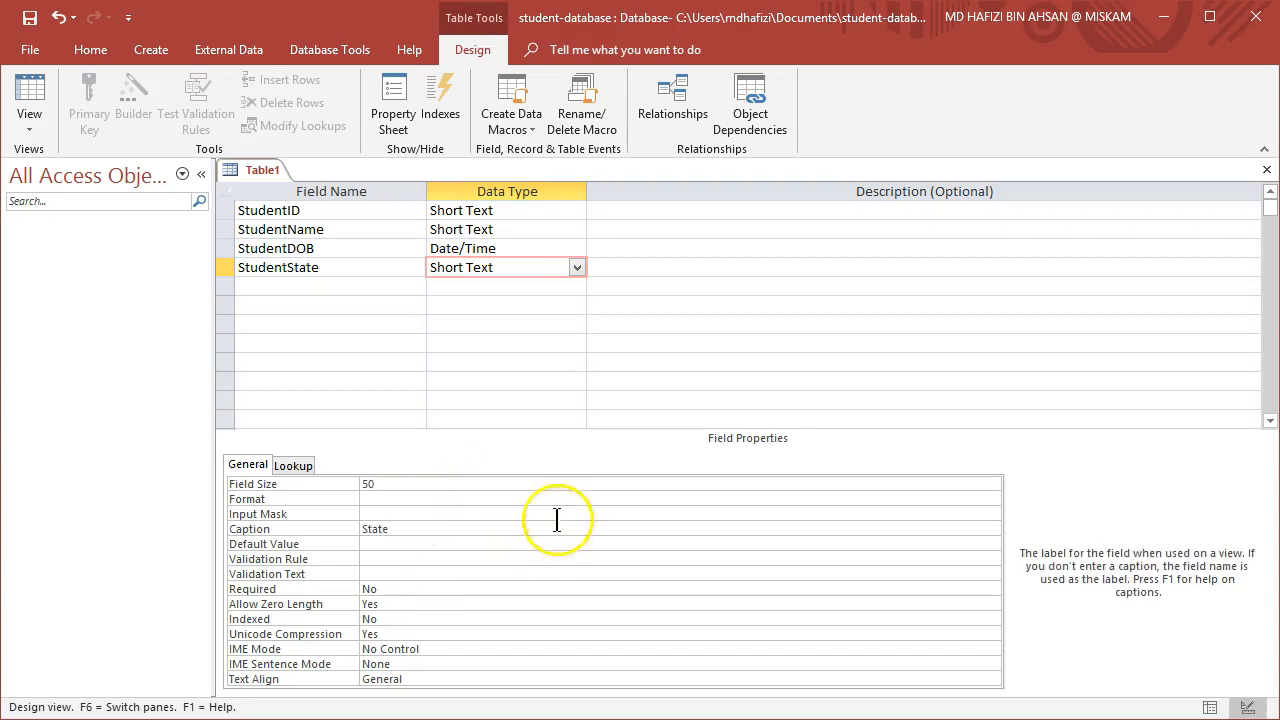
# Add a StudentGroup field with the Short Text data type.
pyautogui.click(368, 287)
pyautogui.click(368, 287)
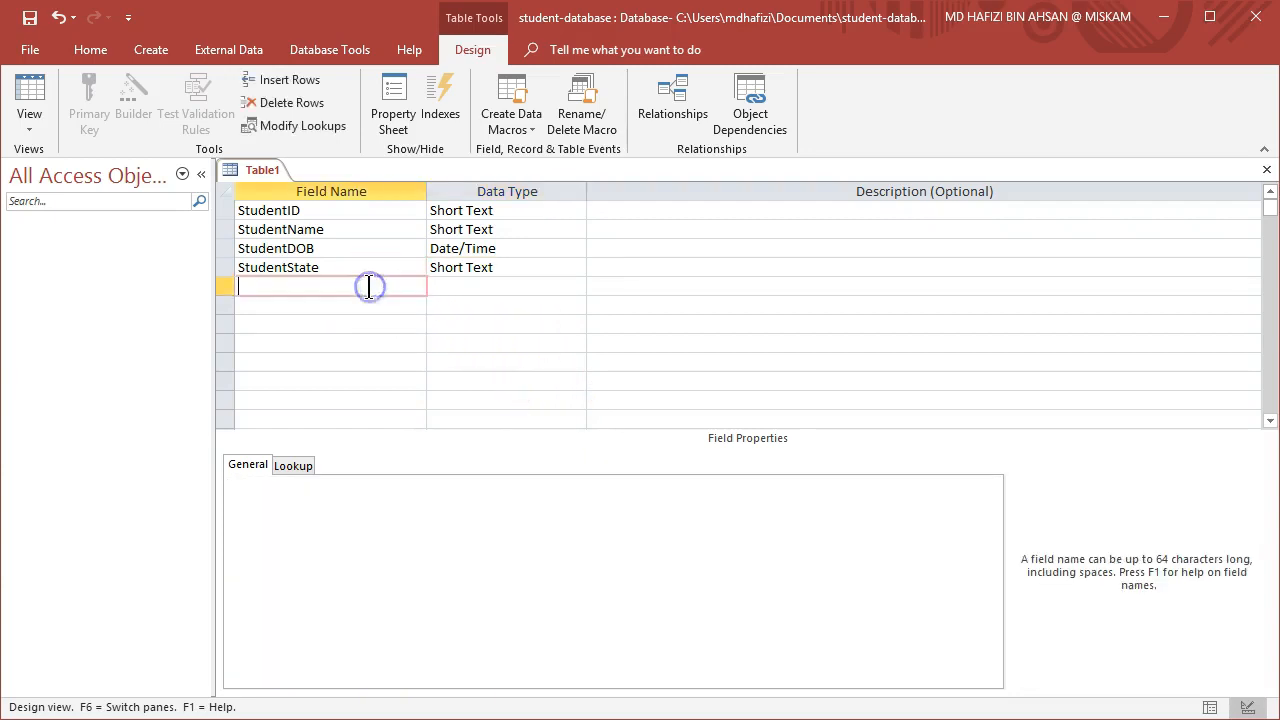
pyautogui.write('Student')
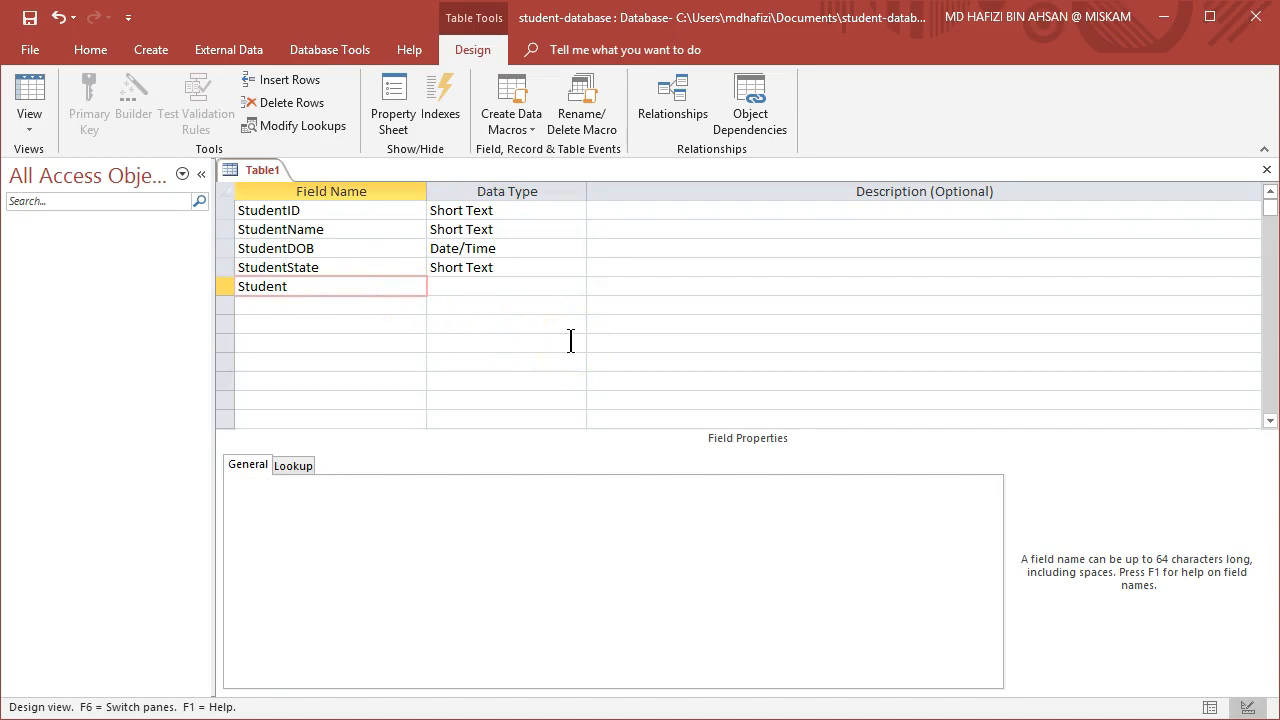
pyautogui.write('Group')
pyautogui.click(567, 294)
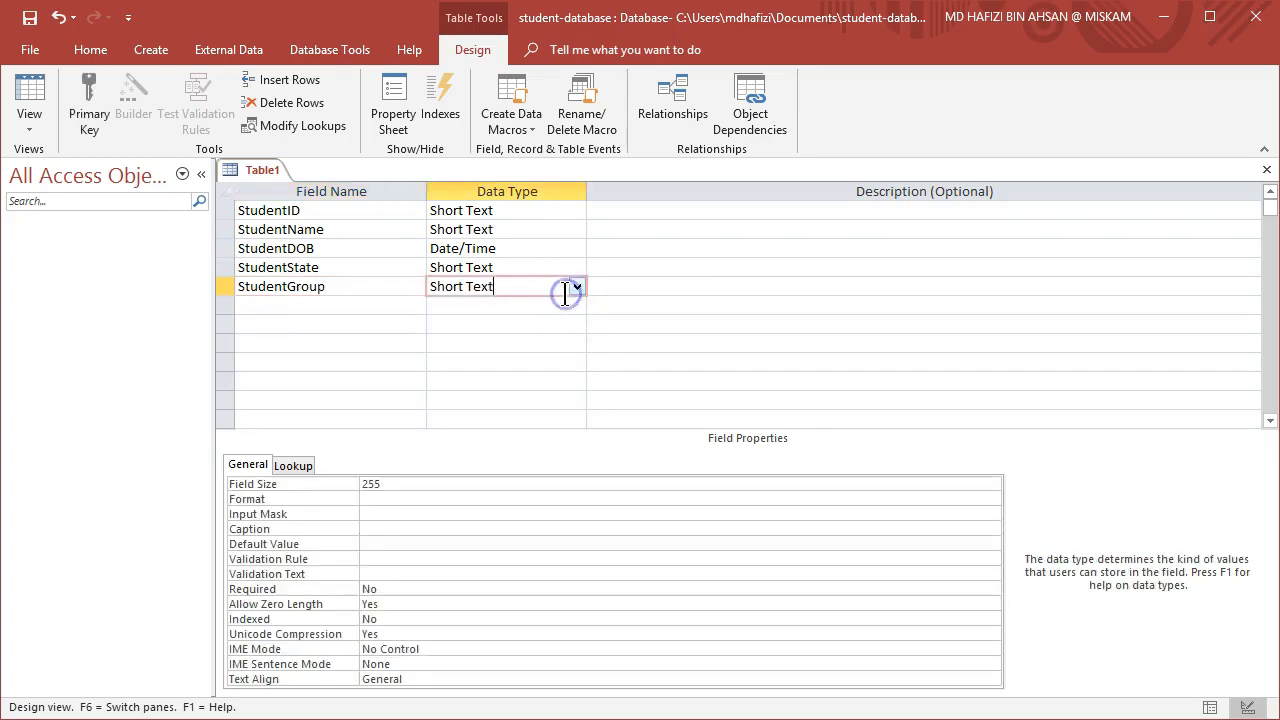
# Set StudentGroup's field size to 50 and its caption to Group.
pyautogui.click(387, 482)
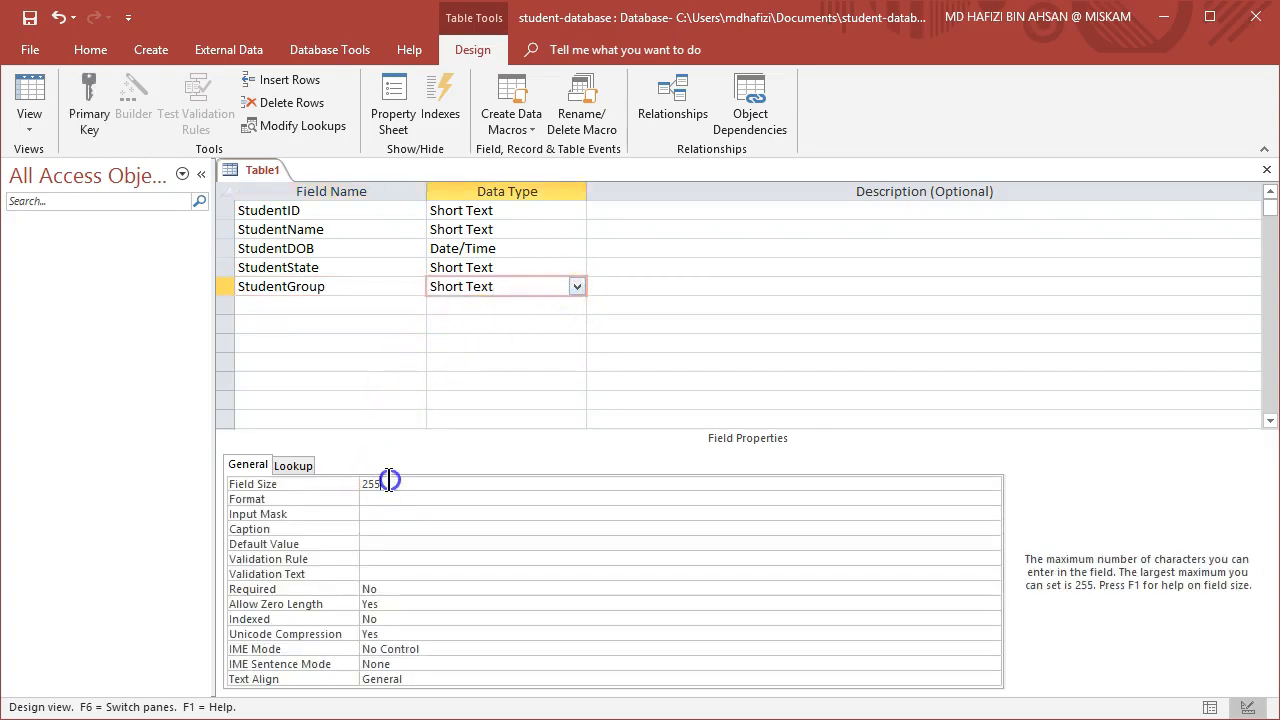
pyautogui.press('BackSpace')
pyautogui.press('BackSpace')
pyautogui.press('BackSpace')
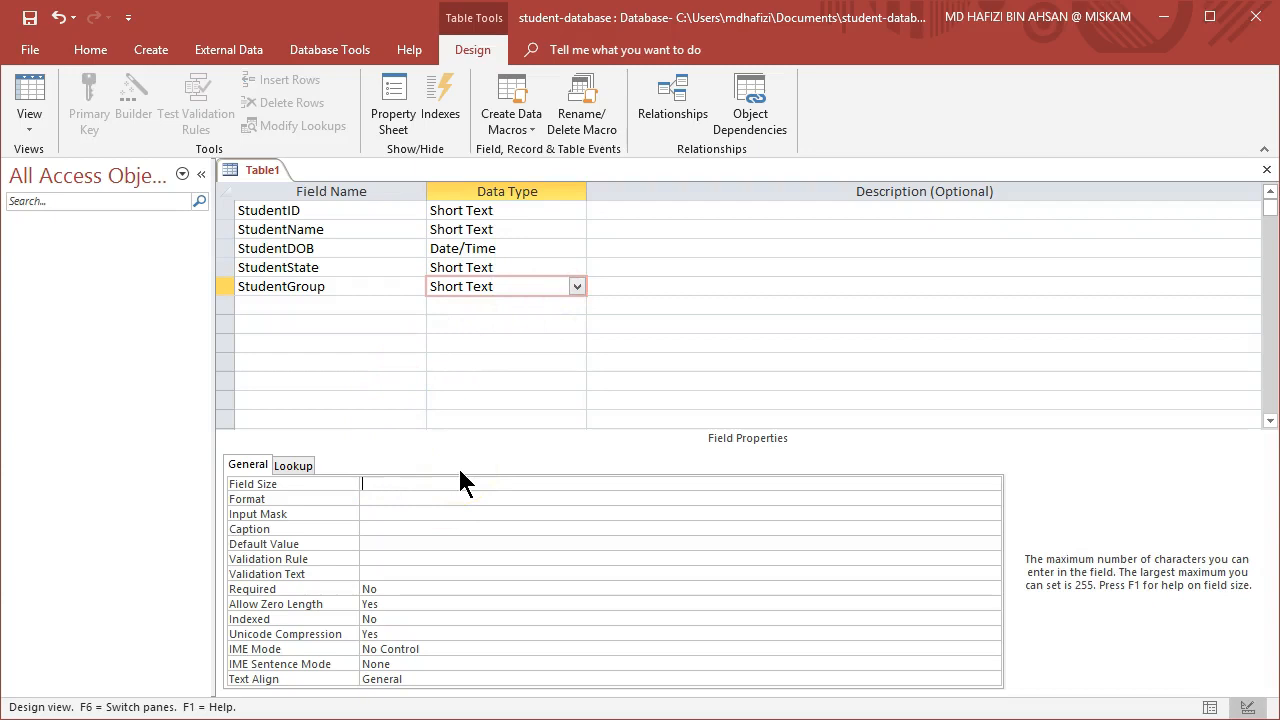
pyautogui.write('50')
pyautogui.click(415, 531)
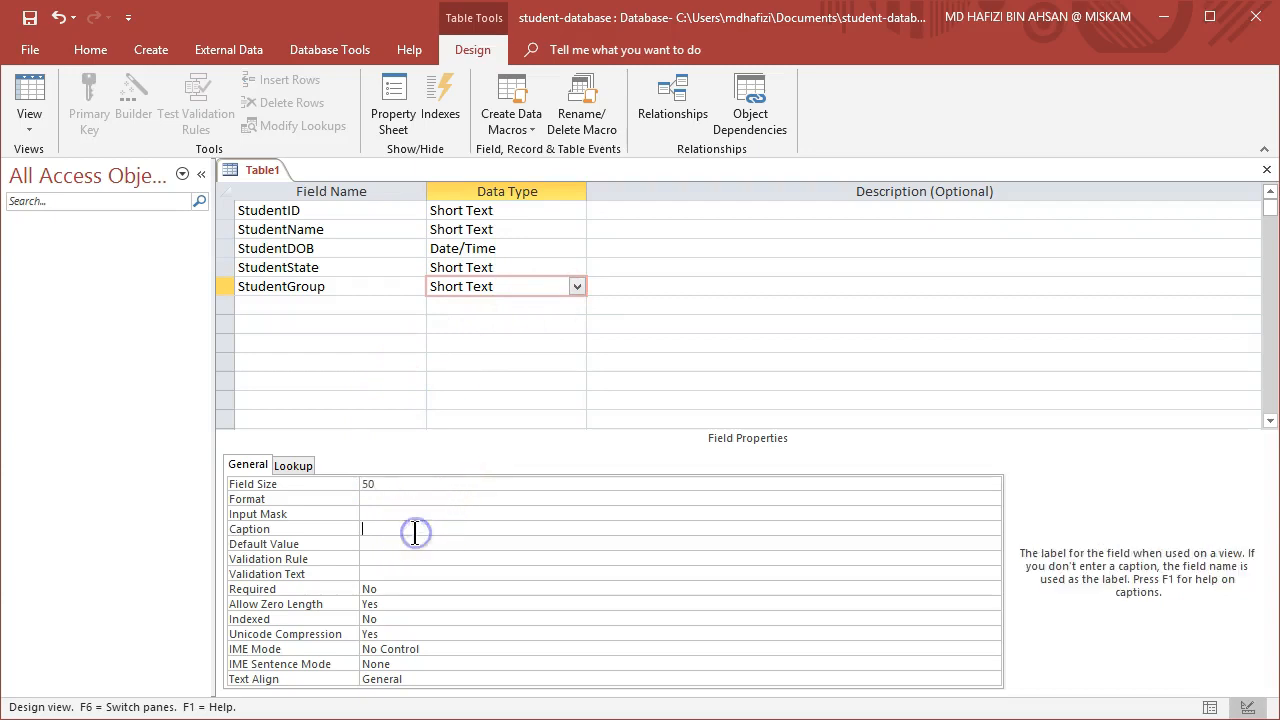
pyautogui.write('Group')
# Make StudentID the primary key and save the table as TBL Students.
pyautogui.click(371, 210)
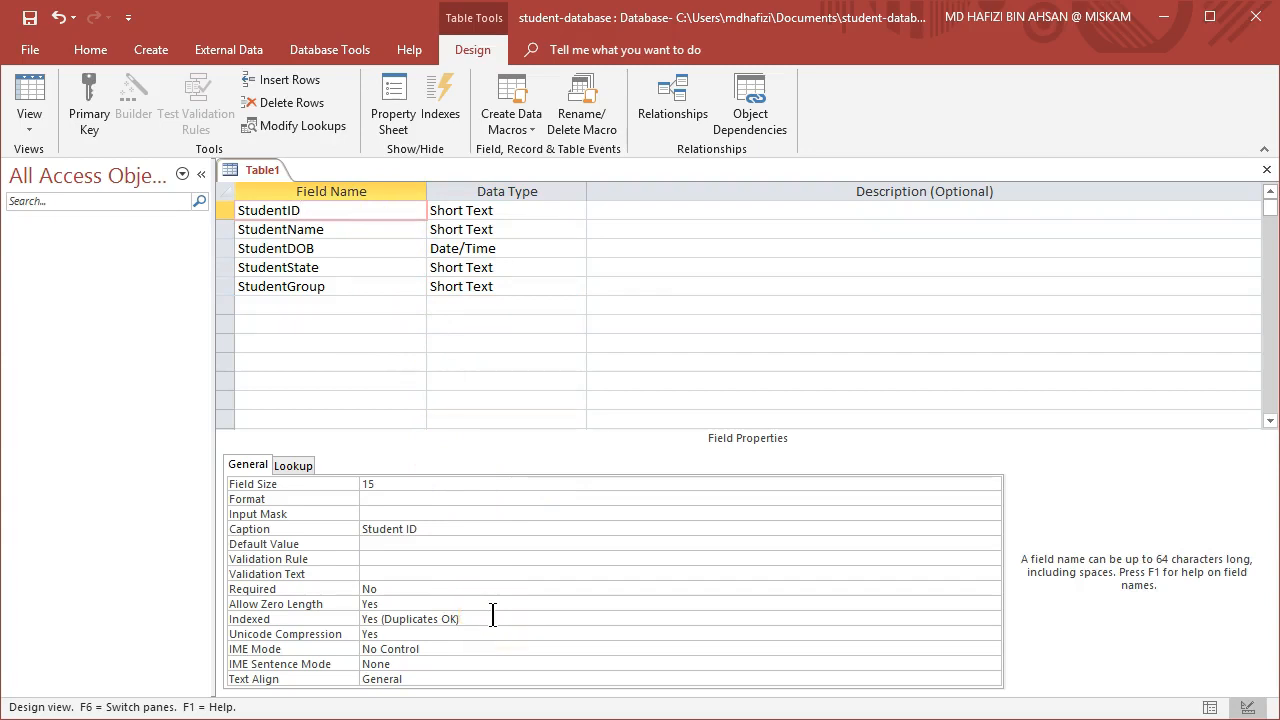
pyautogui.click(96, 112)
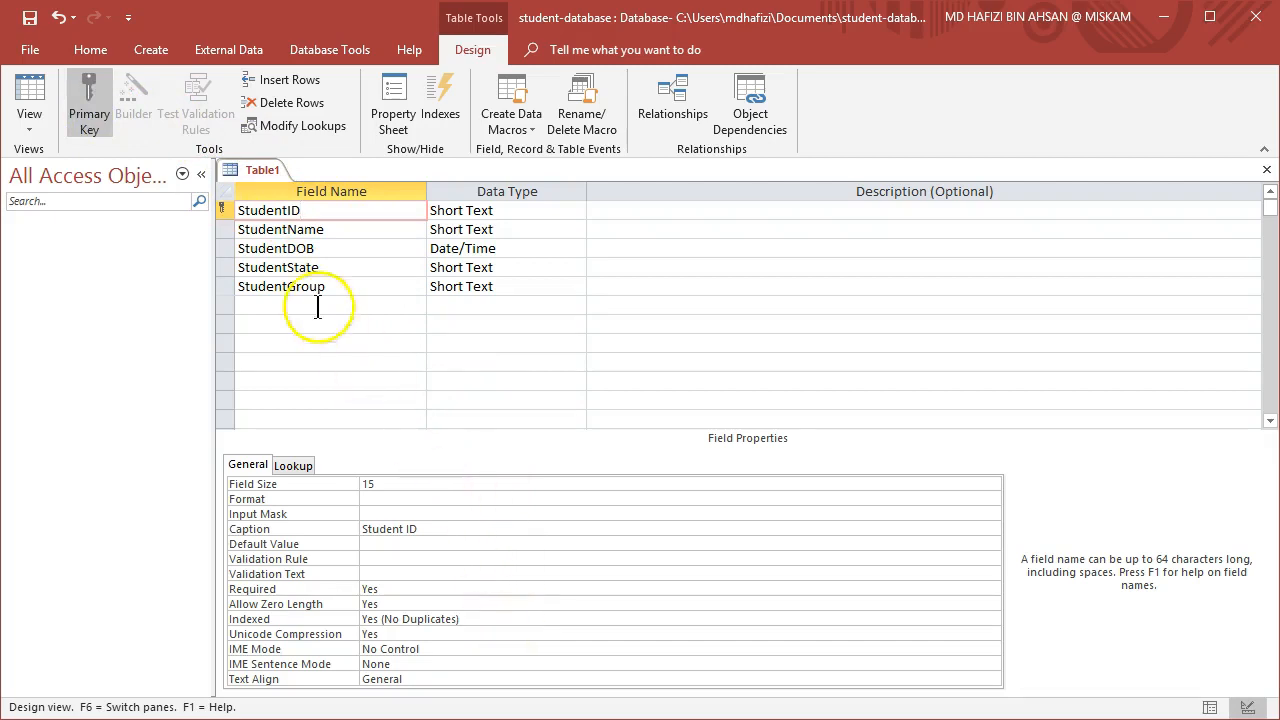
pyautogui.click(30, 22)
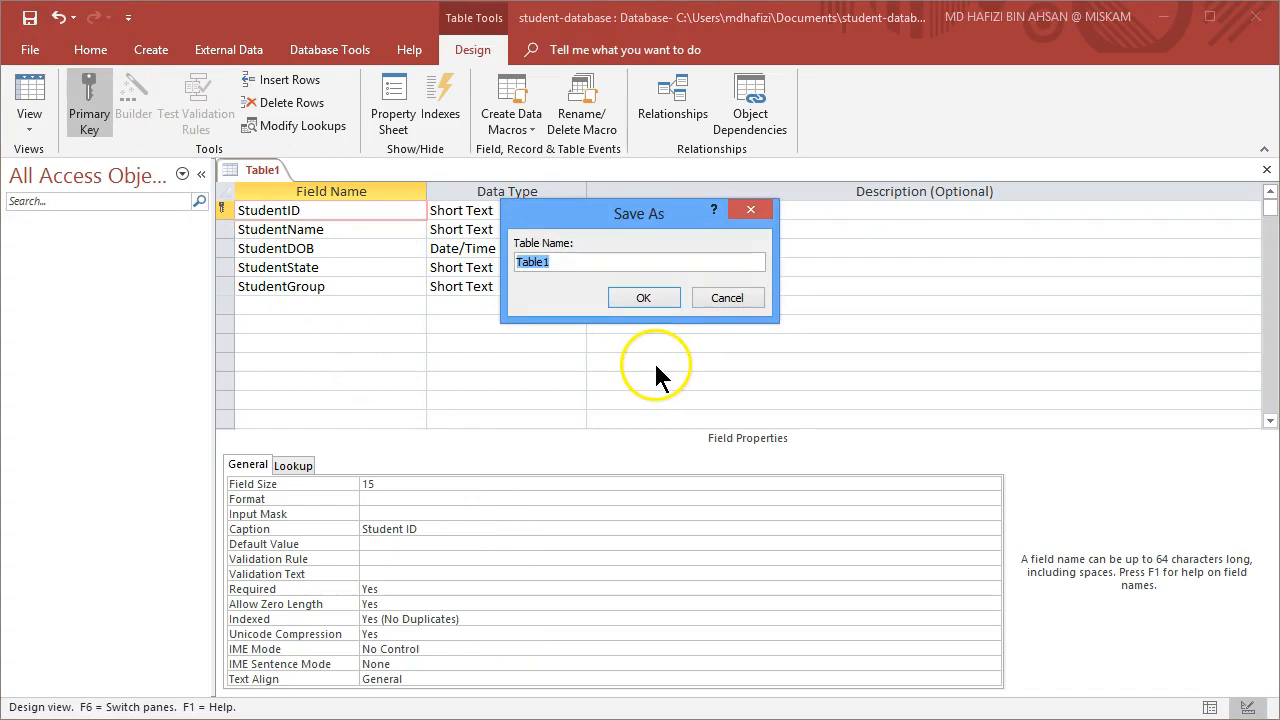
pyautogui.write('TBL Students')
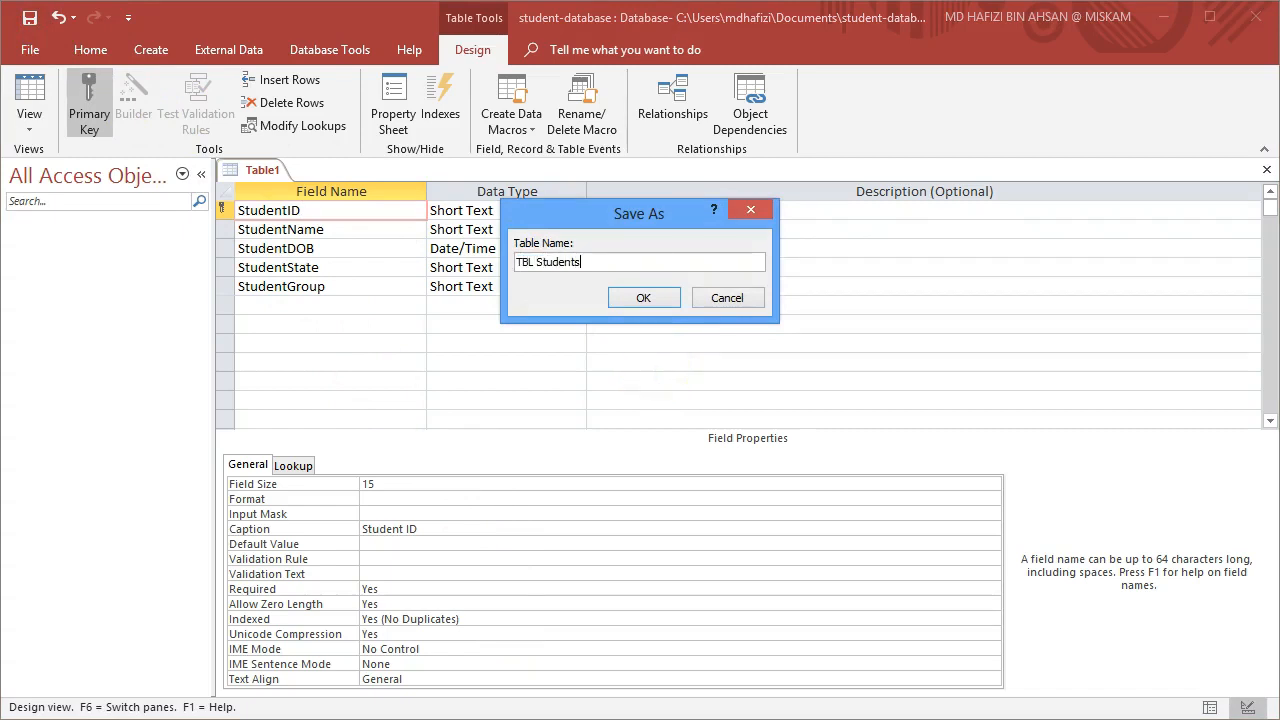
pyautogui.click(648, 297)
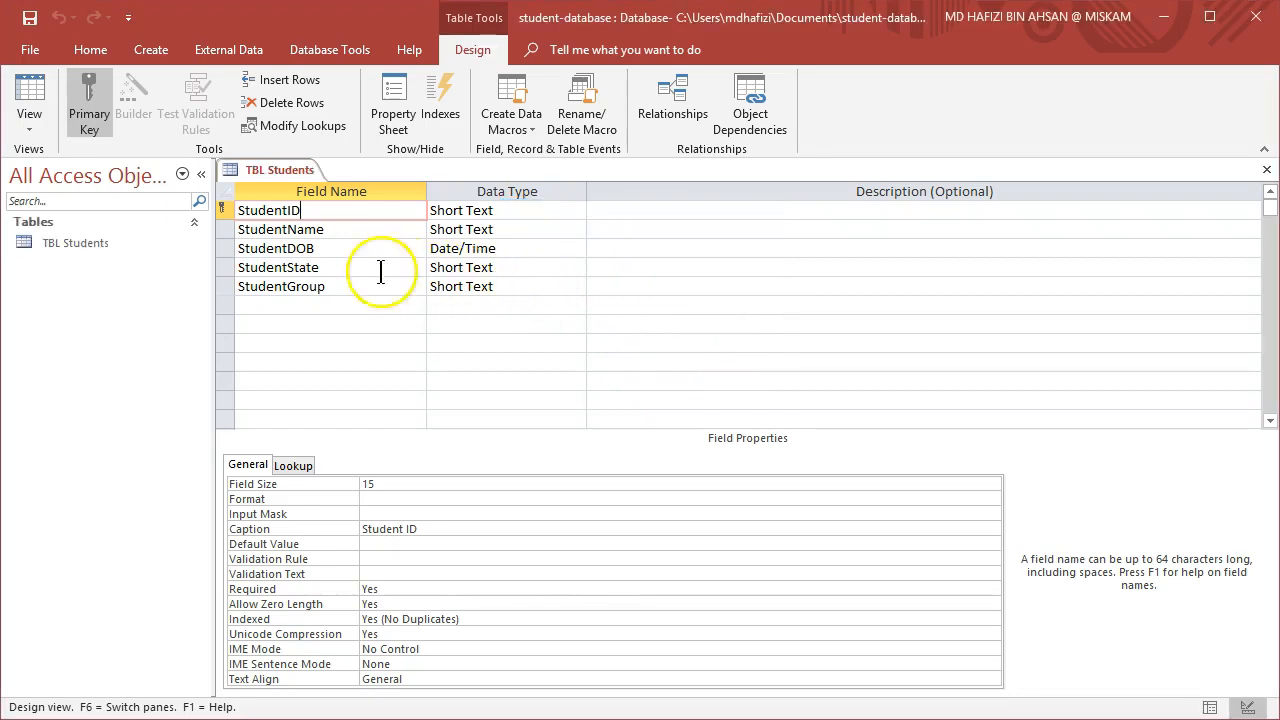
# Switch the table to Datasheet view and autofit the Date of Birth and State column widths.
pyautogui.click(32, 117)
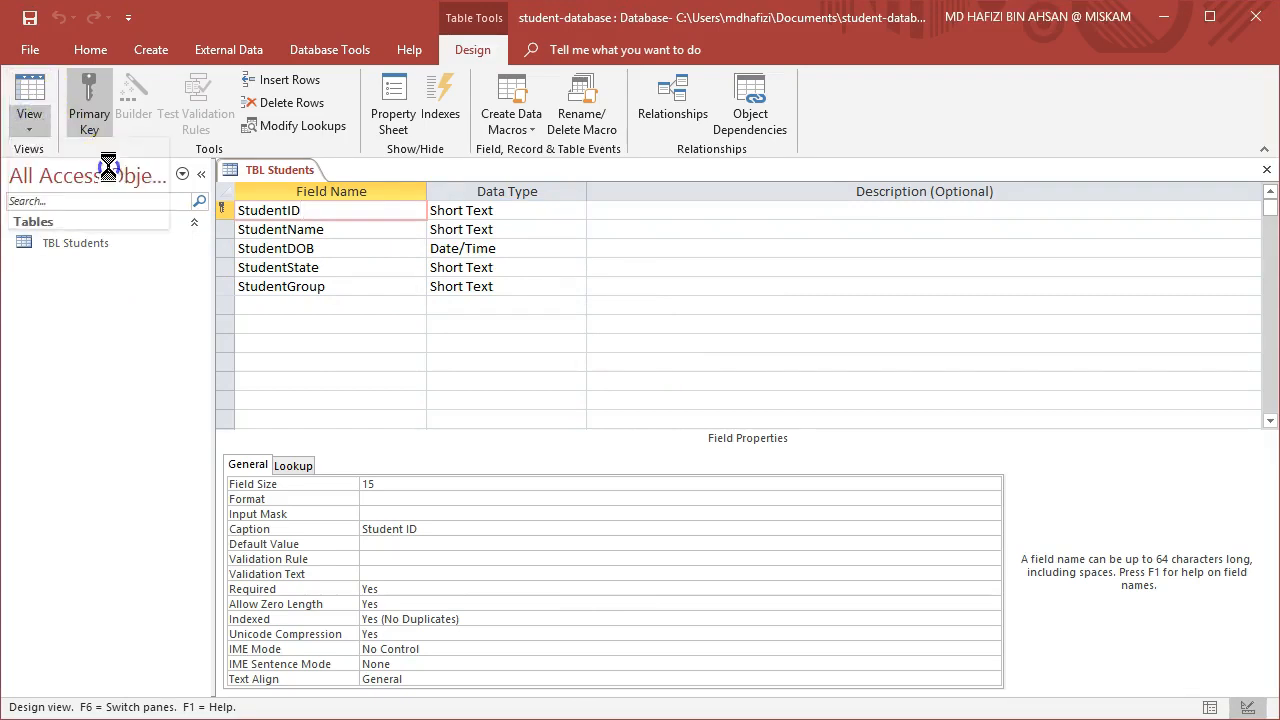
pyautogui.click(107, 166)
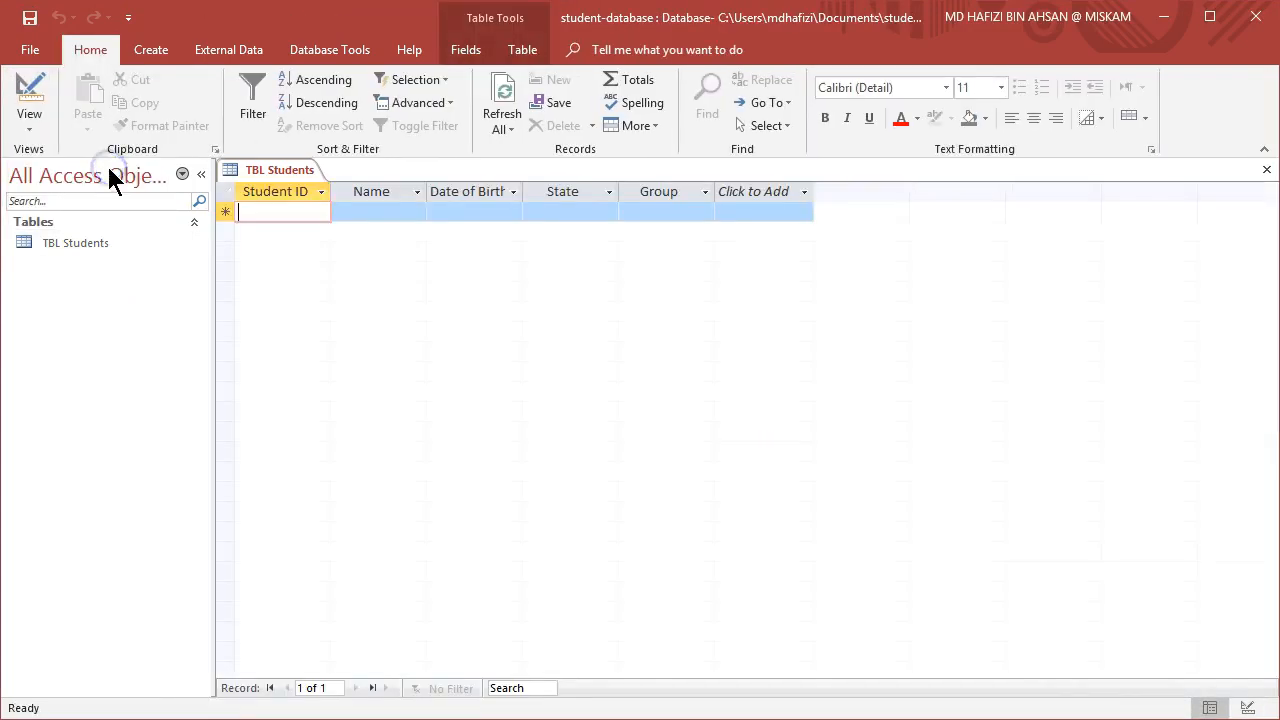
pyautogui.doubleClick(522, 191)
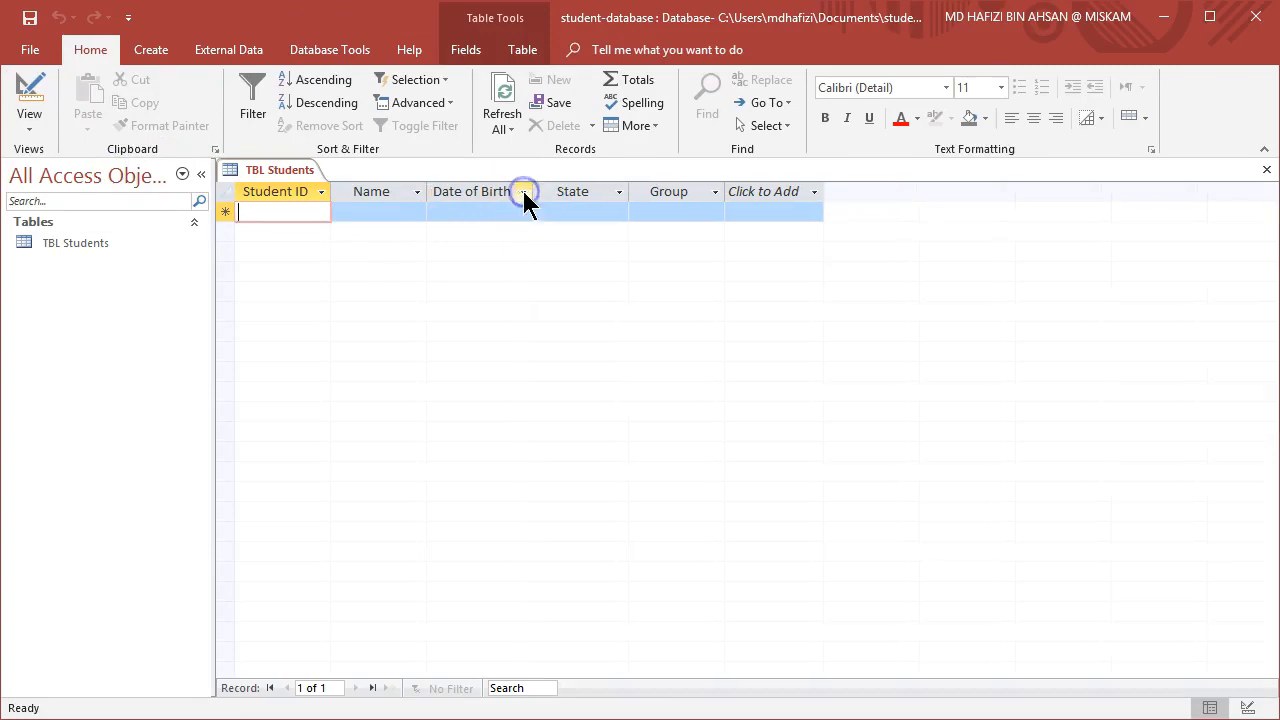
pyautogui.doubleClick(628, 187)
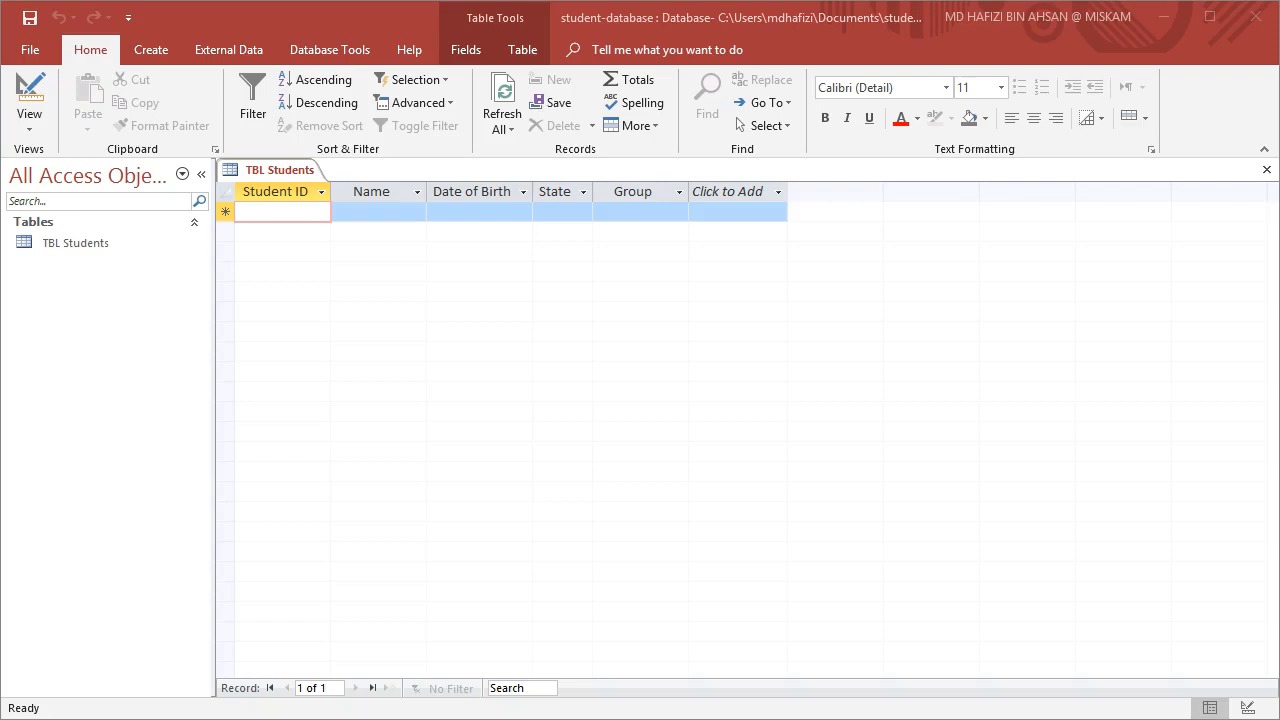
# Enter the first record's student ID.
pyautogui.click(257, 209)
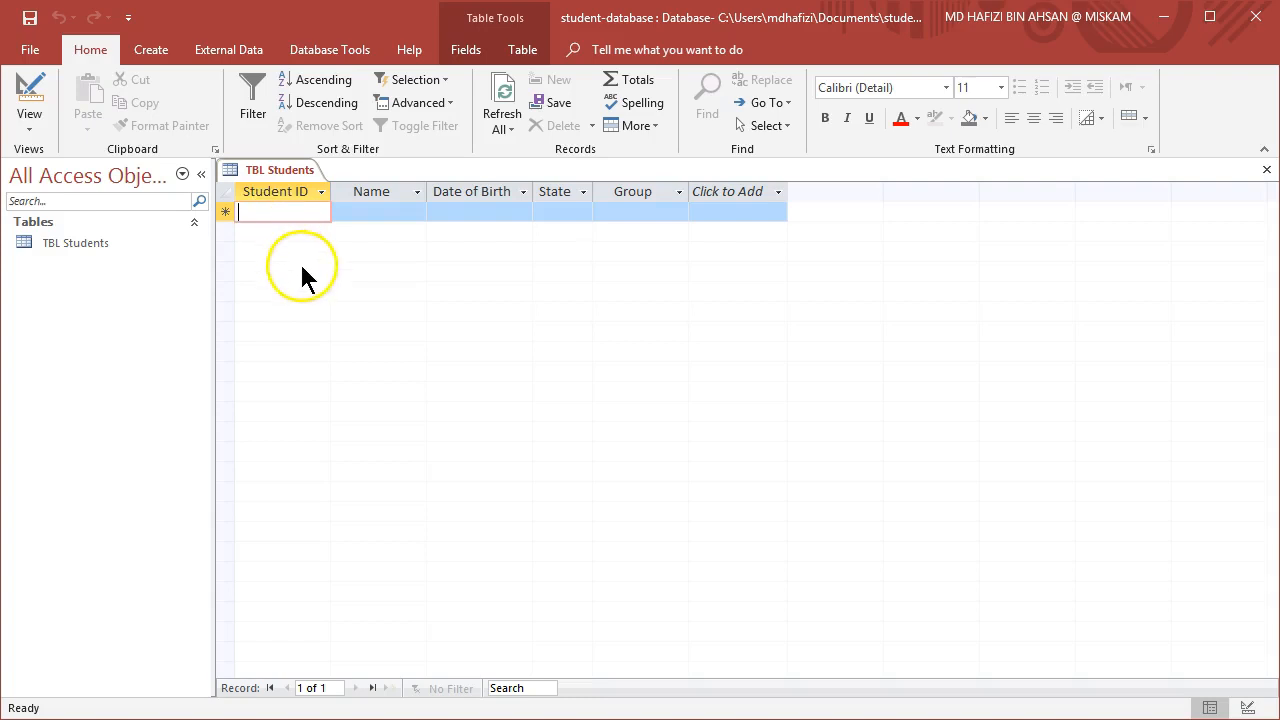
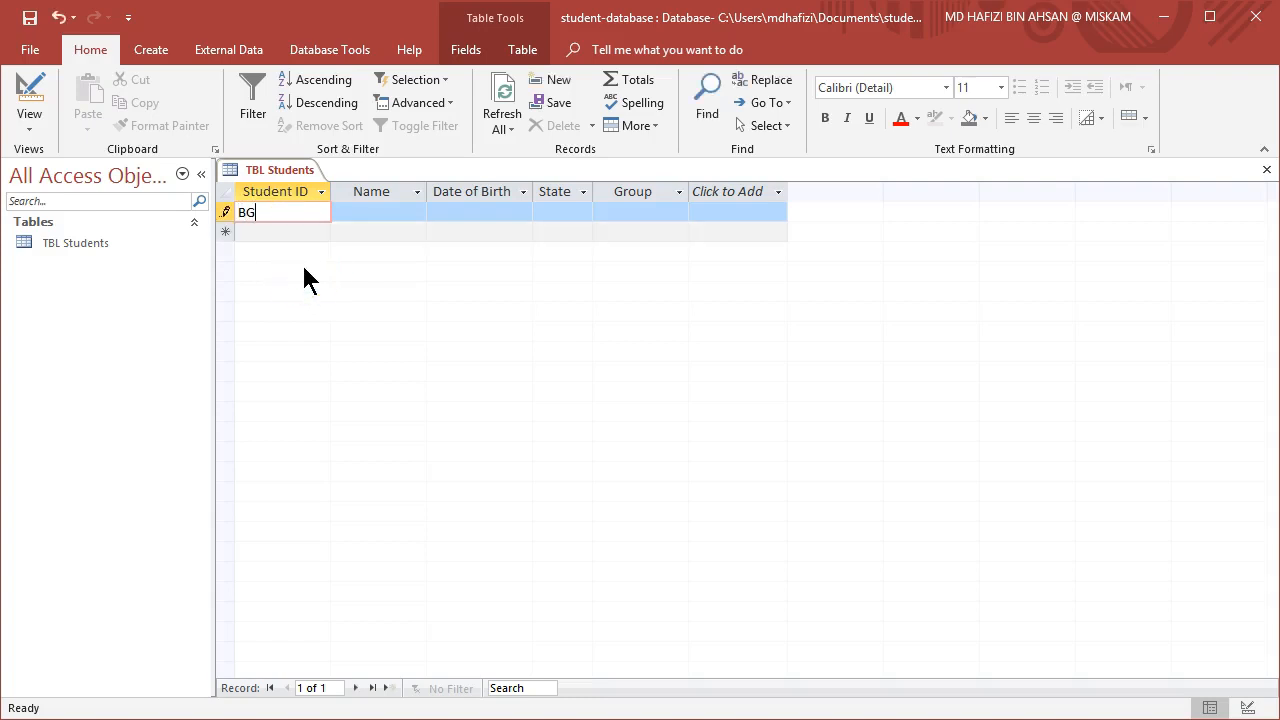
pyautogui.click(385, 214)
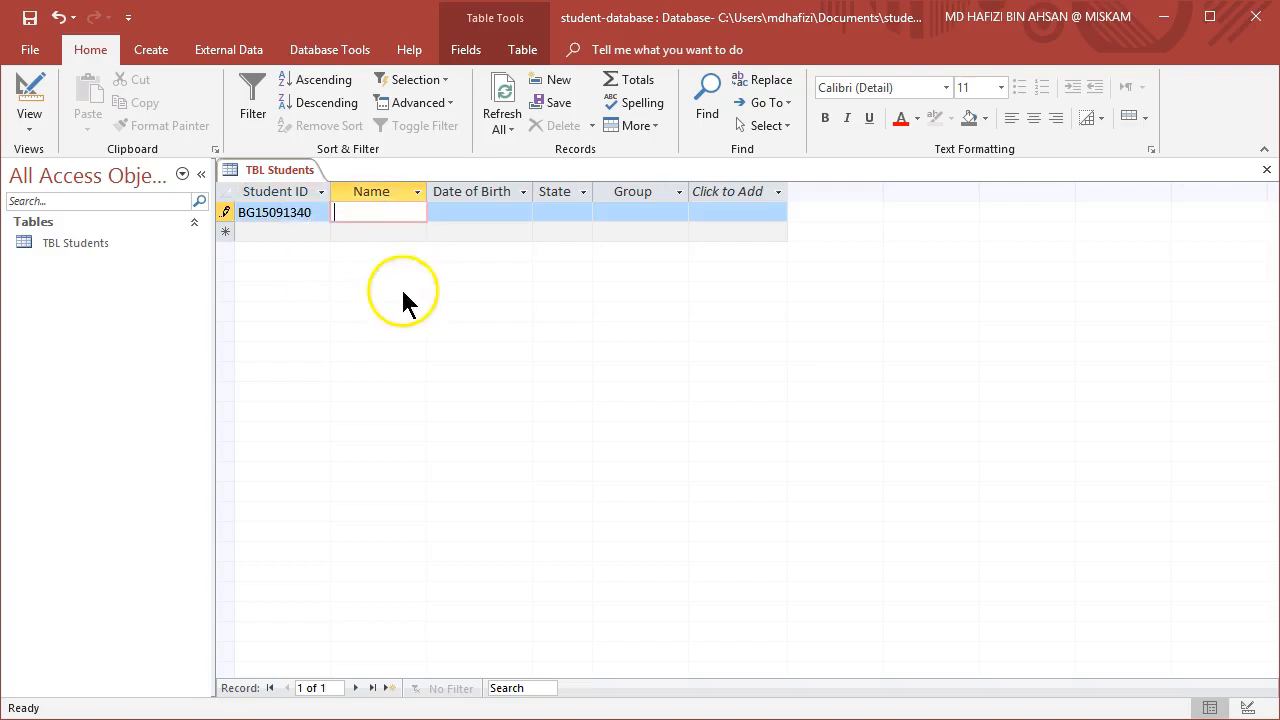
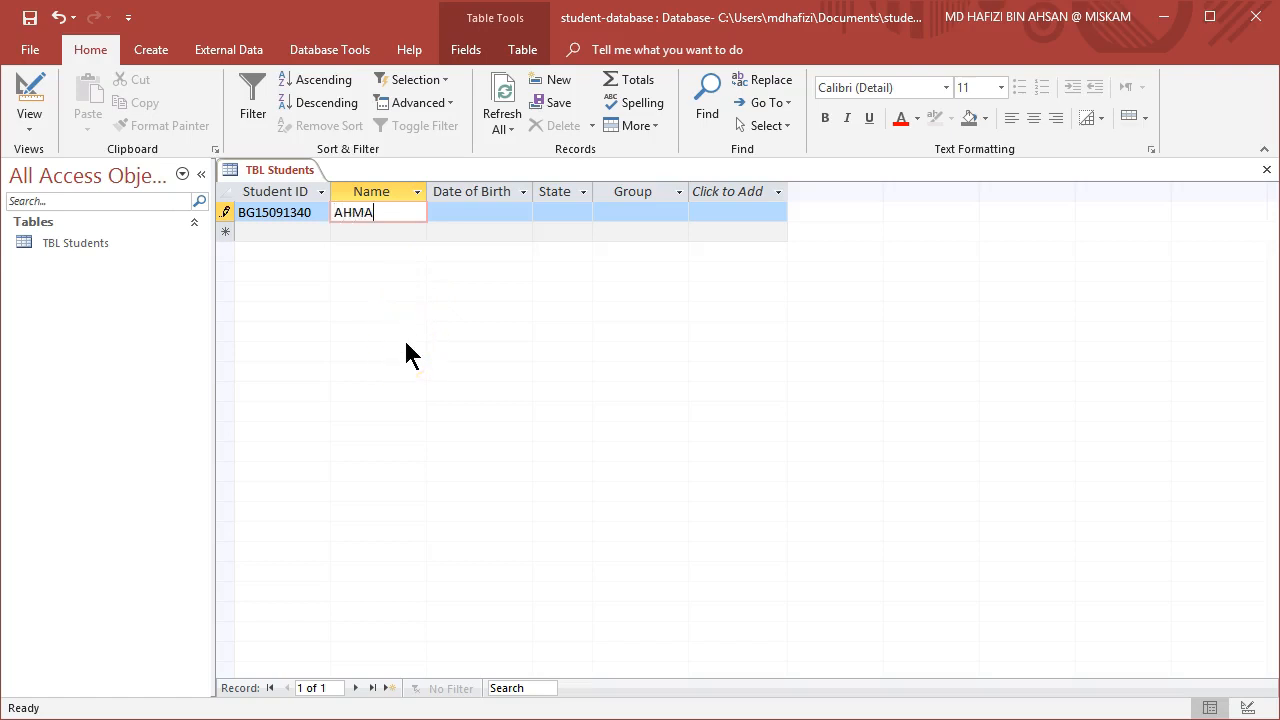
# Enter the first student's full name and autofit the Name column width.
pyautogui.press('Tab')
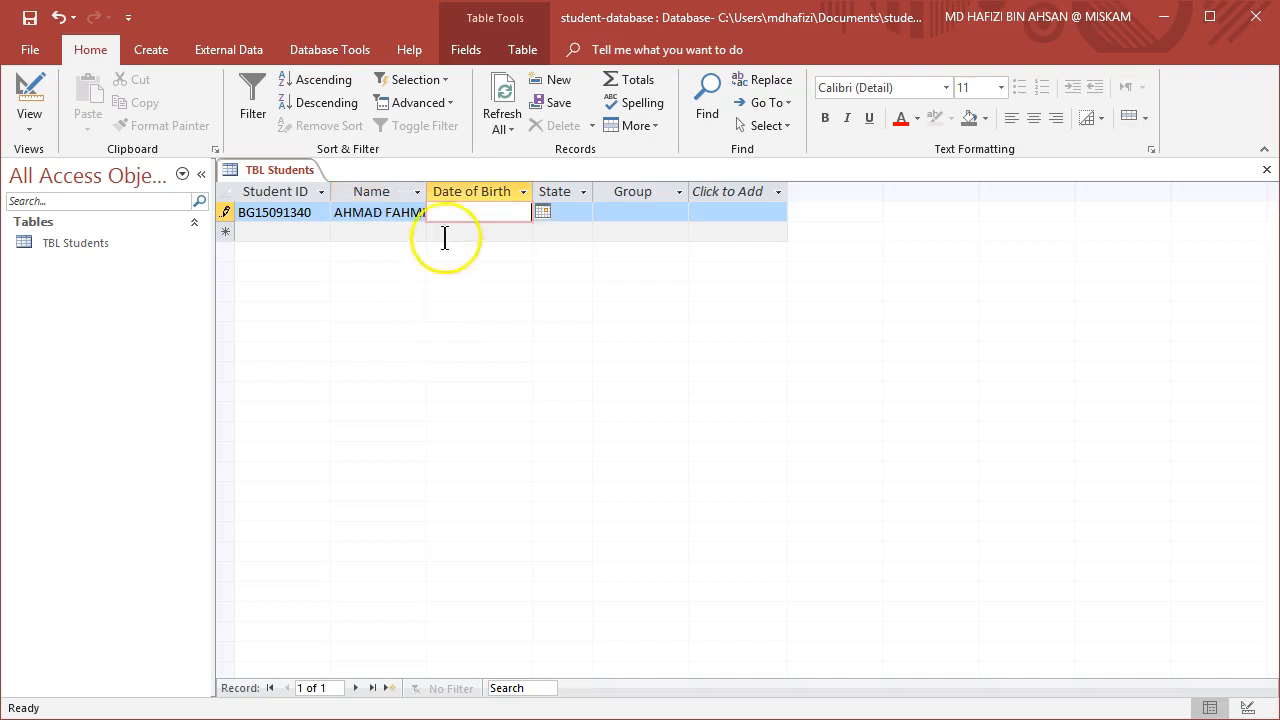
pyautogui.moveTo(431, 192); pyautogui.dragTo(506, 187)
pyautogui.doubleClick(511, 184)
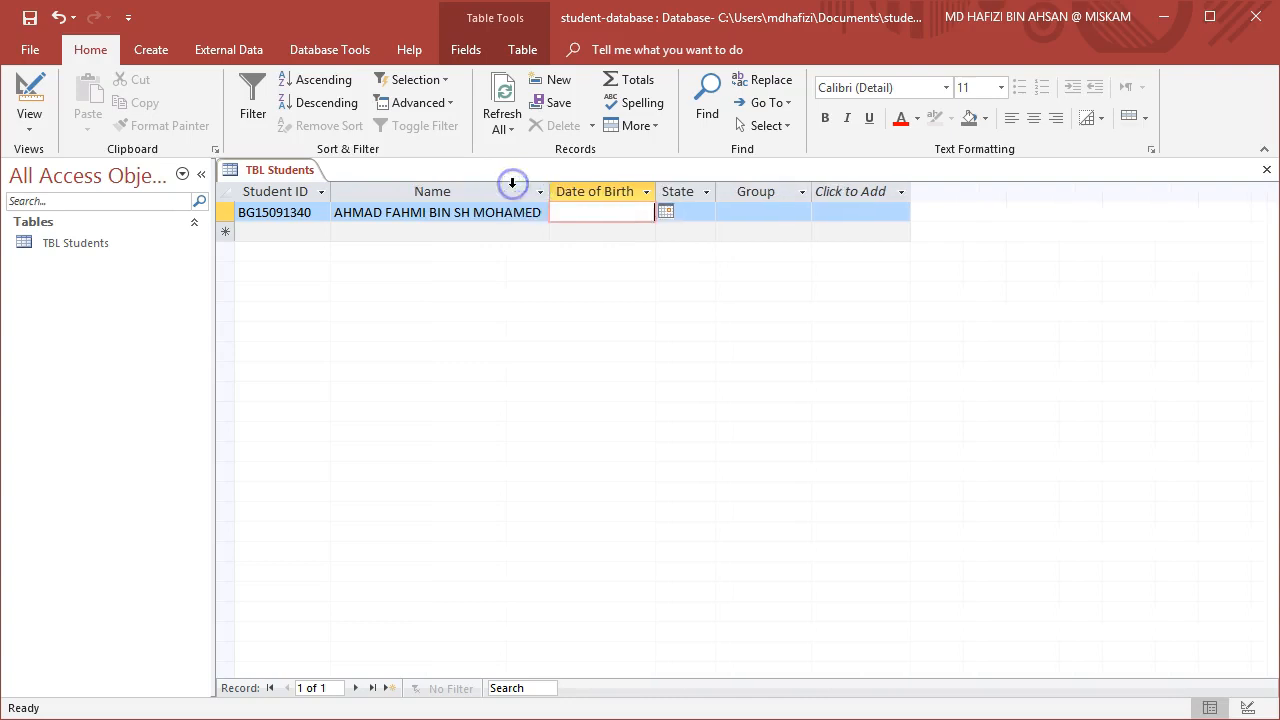
# Enter the first student's date of birth and Kuala Lumpur as the state.
pyautogui.click(585, 214)
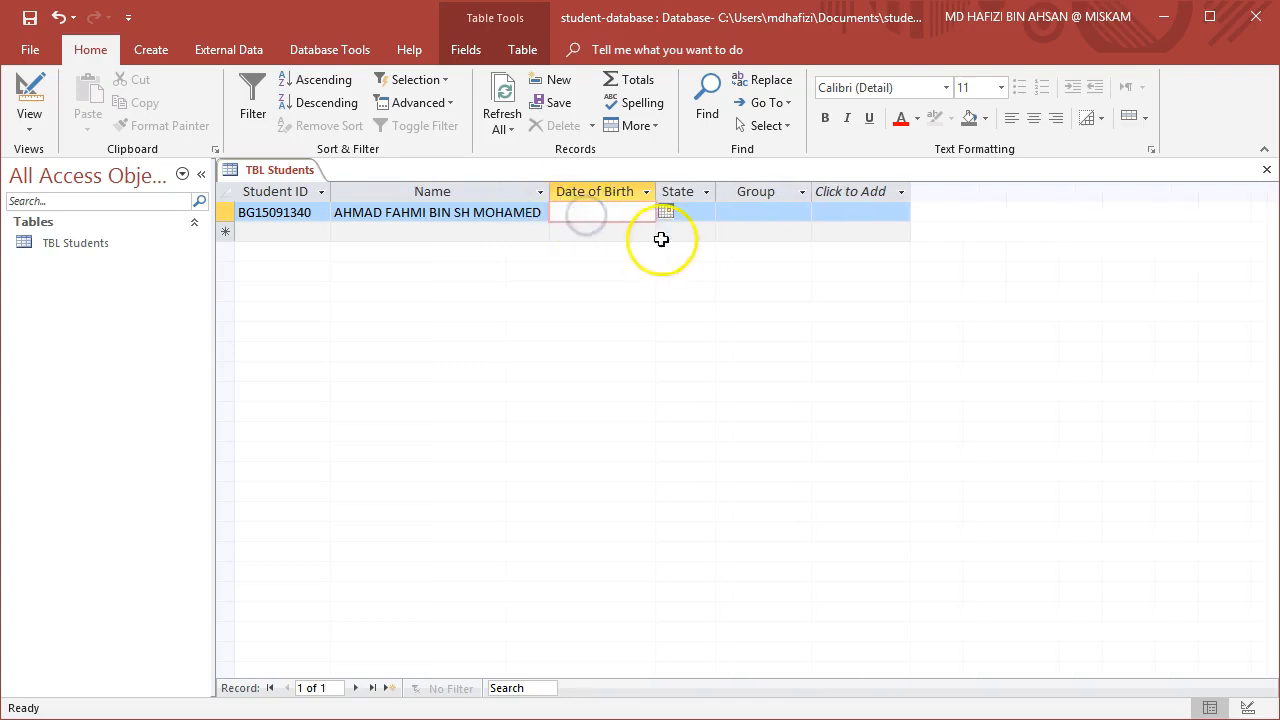
pyautogui.write('24 Feb 1997')
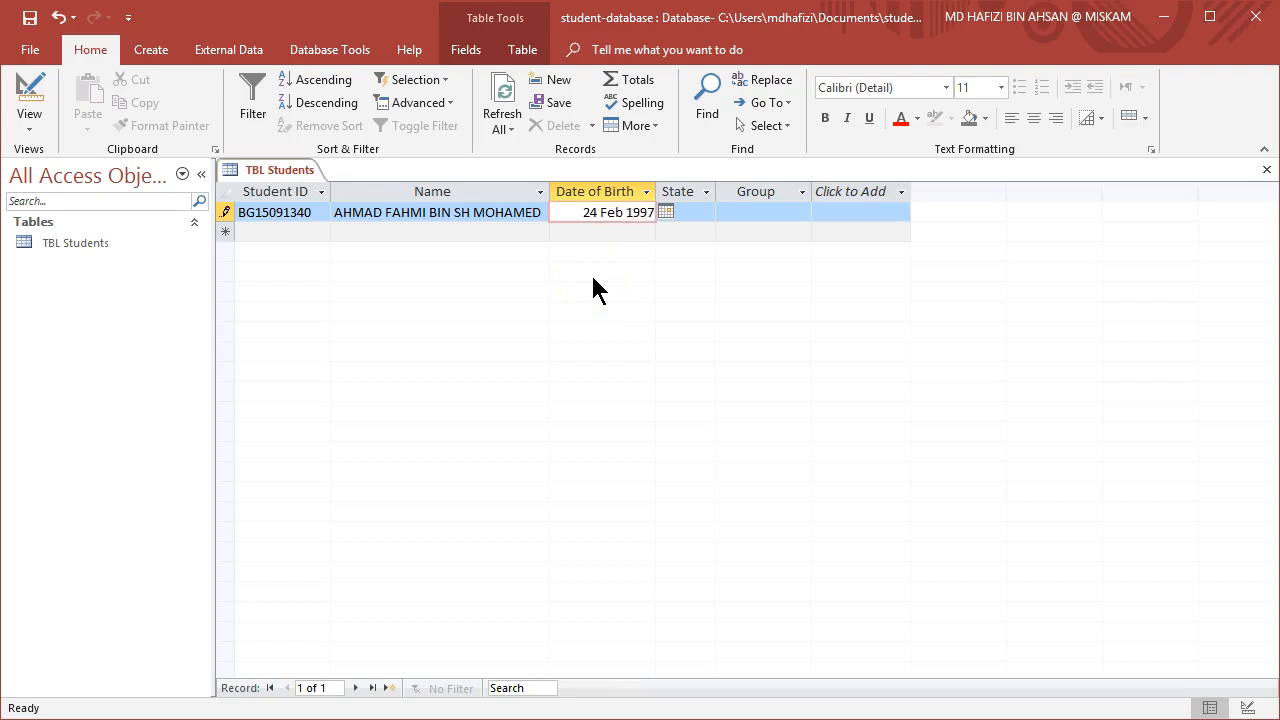
pyautogui.press('Tab')
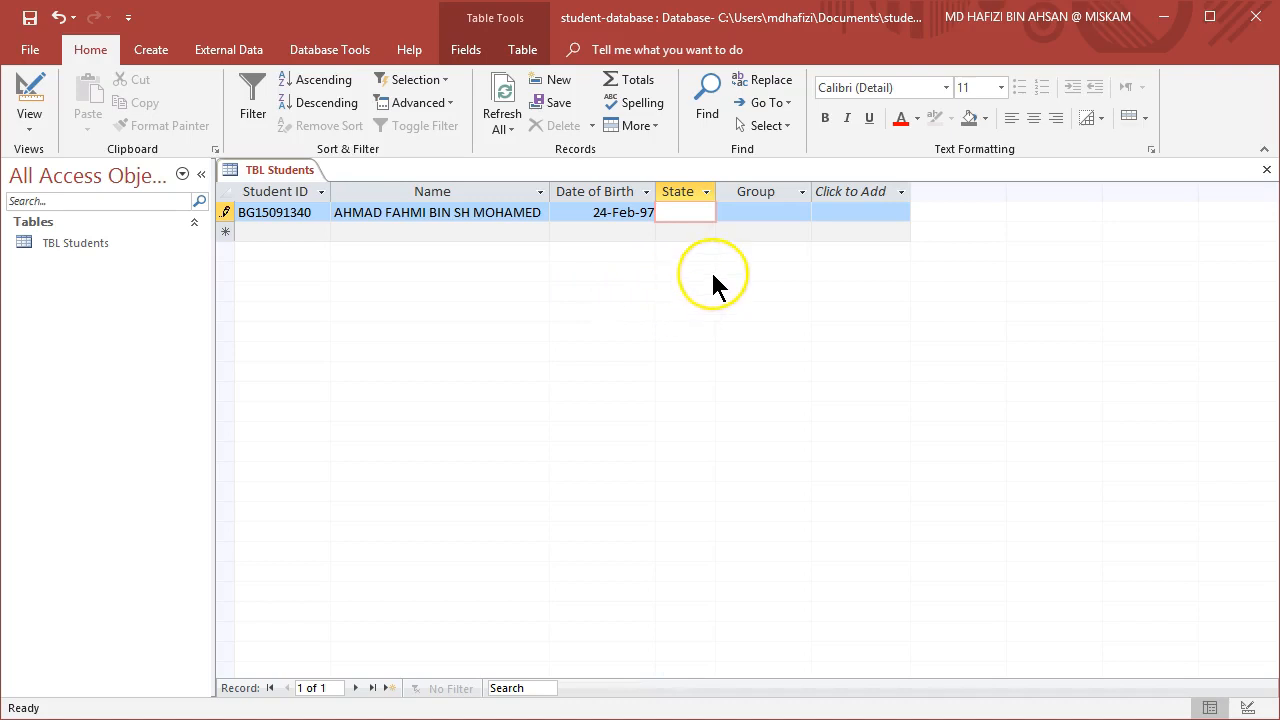
pyautogui.write('Kuala L')
pyautogui.write('umpur')
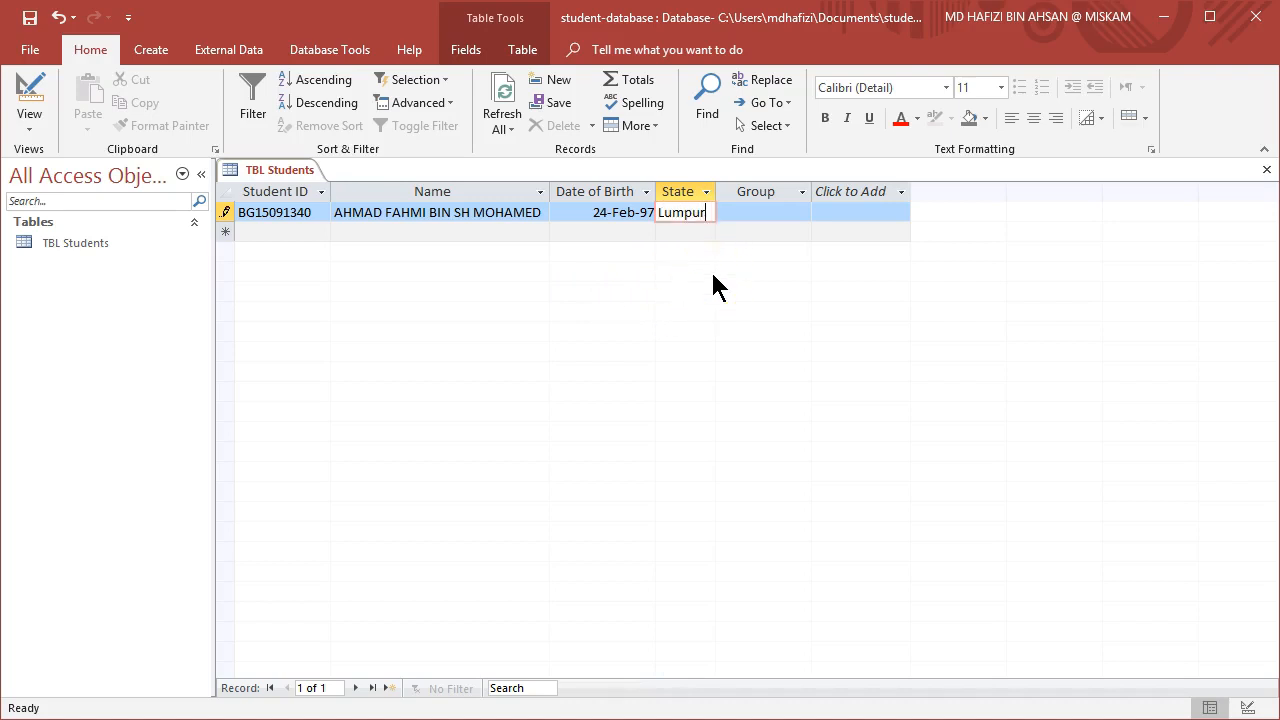
pyautogui.press('Tab')
# Widen the State column and set the first record's group to No Surrender.
pyautogui.moveTo(716, 191); pyautogui.dragTo(752, 191)
pyautogui.click(793, 219)
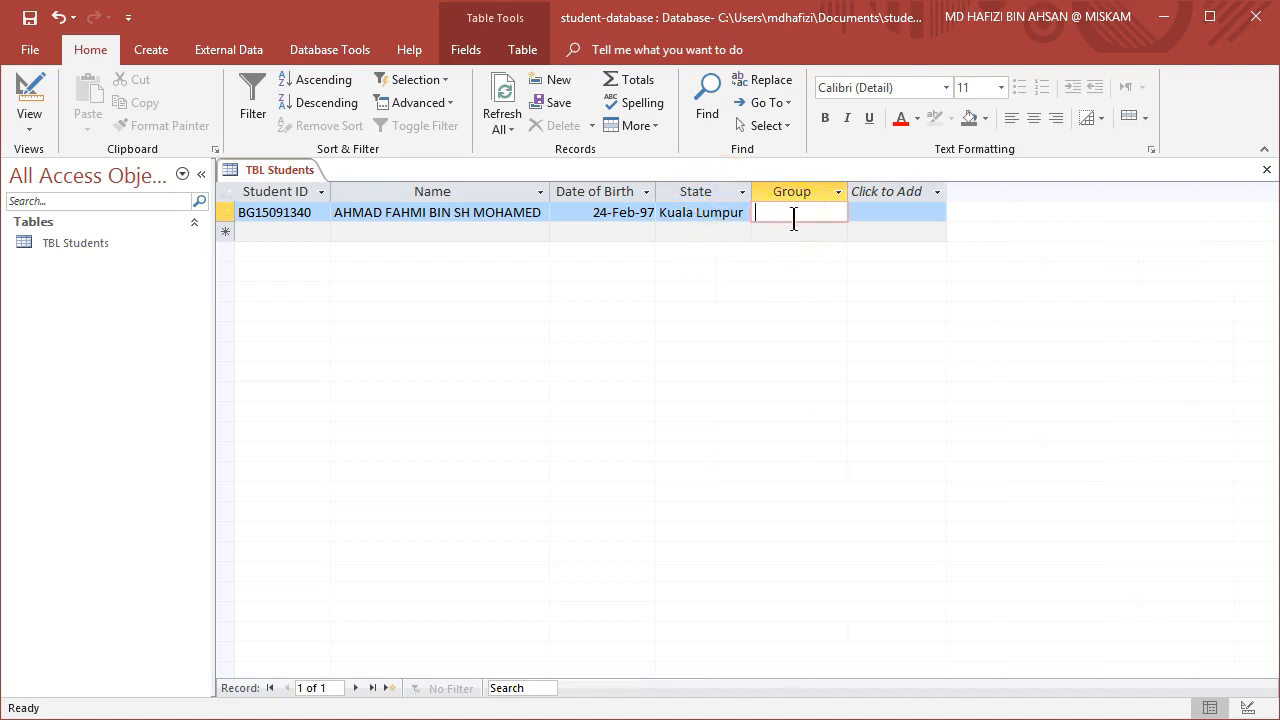
pyautogui.write('No Surrender')
pyautogui.click(830, 229)
pyautogui.press('Return')
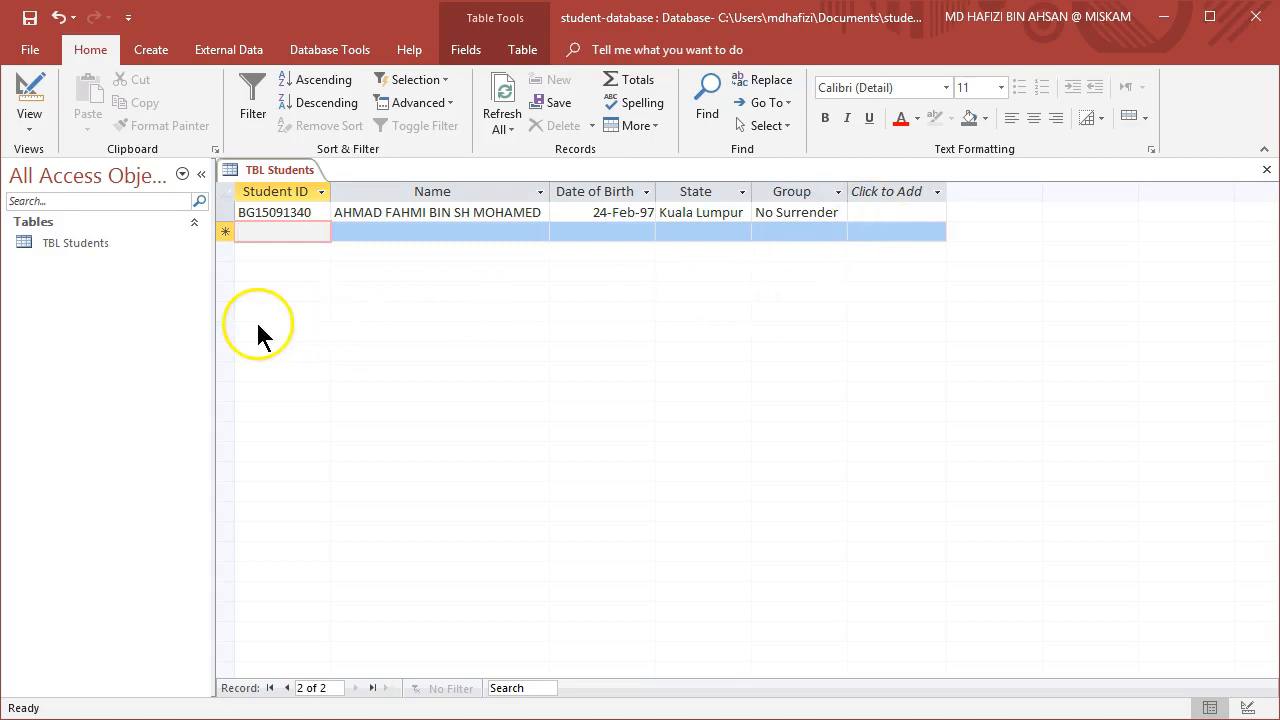
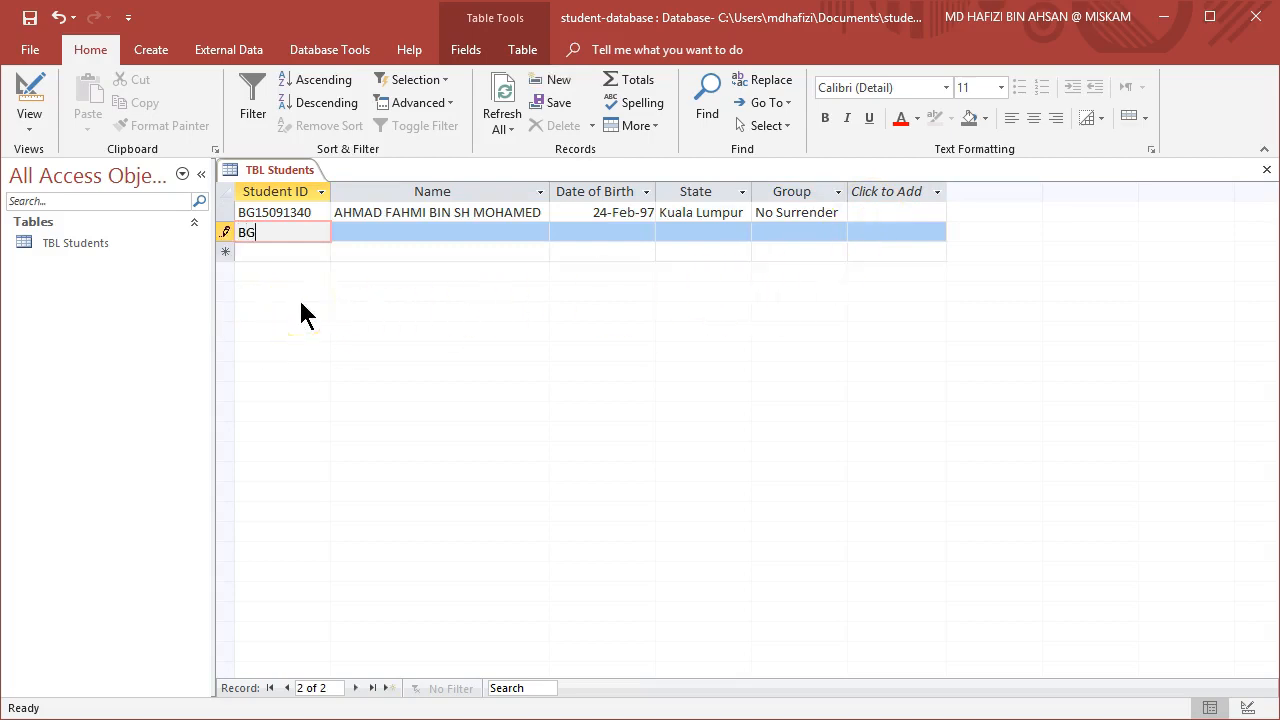
# Enter the second record's student ID and the student's full name.
pyautogui.click(374, 229)
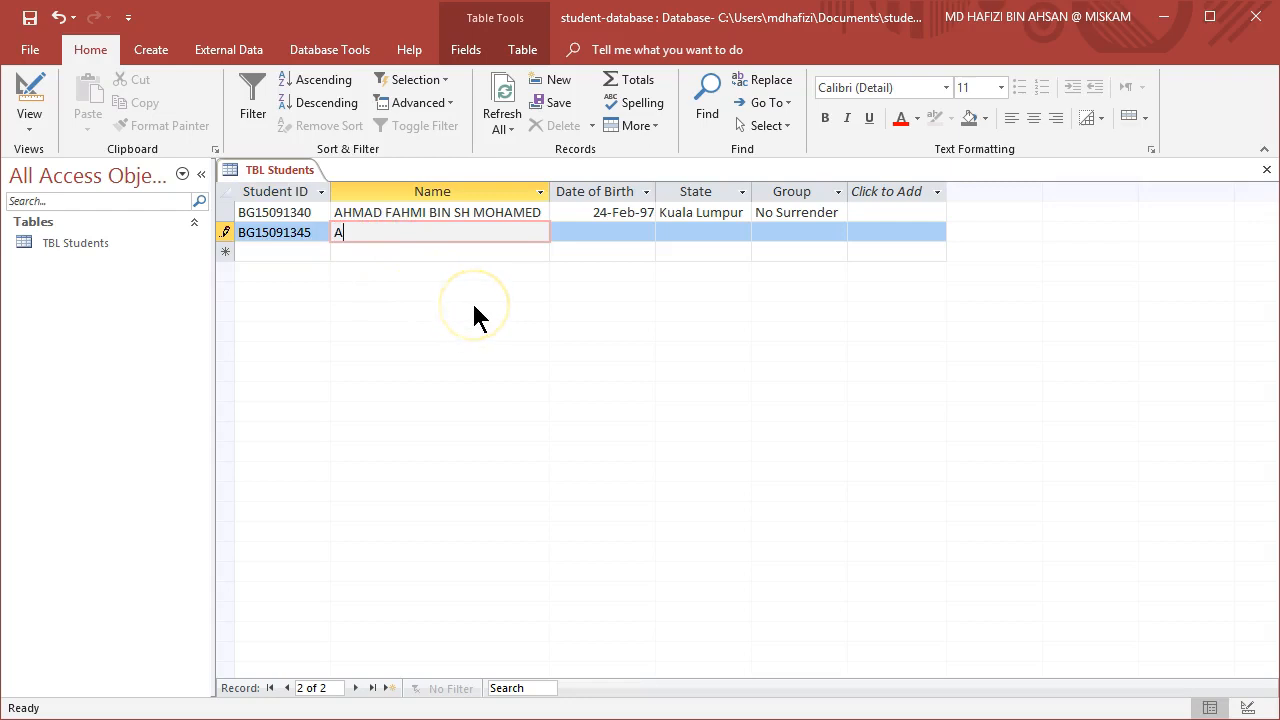
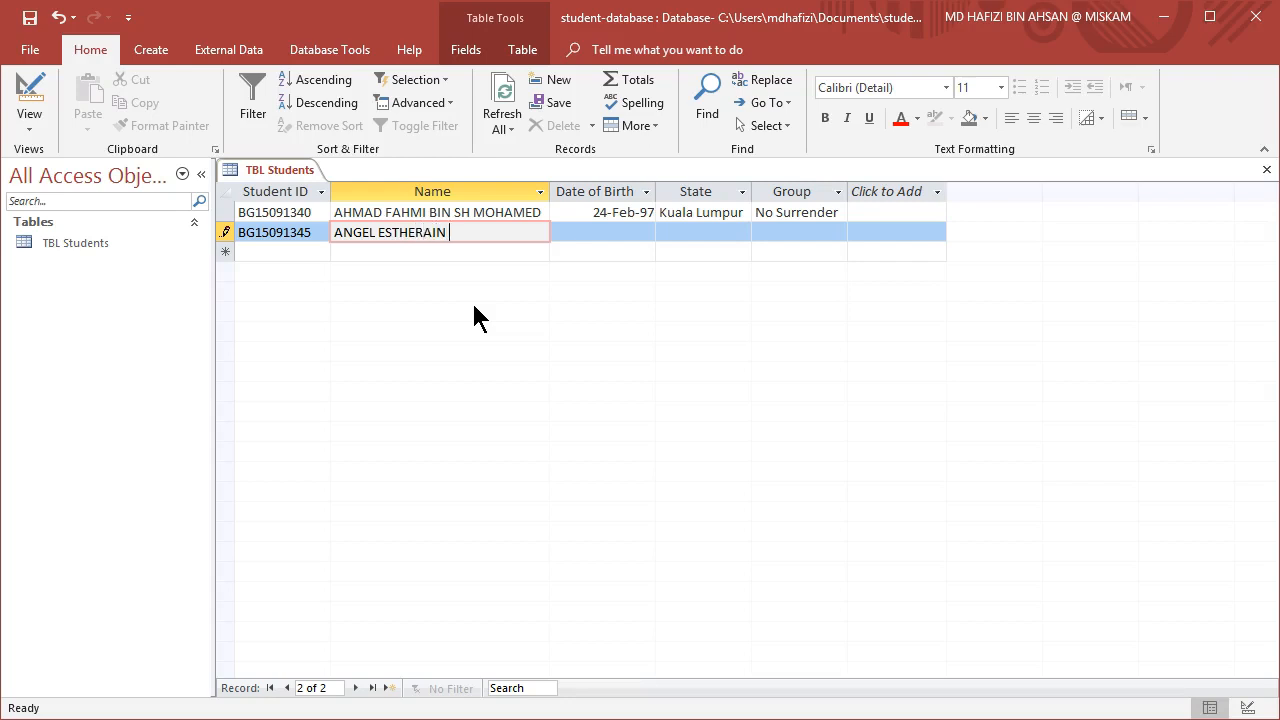
# Enter the second student's date of birth.
pyautogui.press('Tab')
pyautogui.write('18 Jul 1997')
pyautogui.press('Tab')
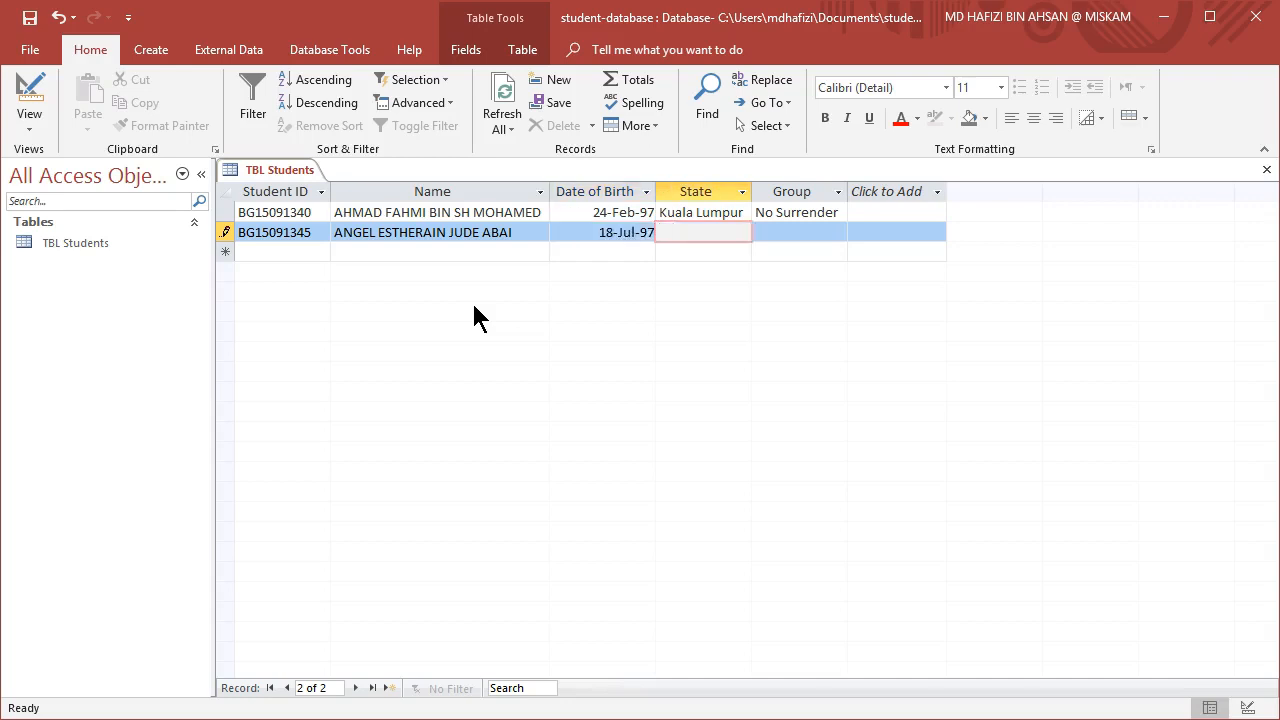
# Set the second record's state to Sabah and its group to No Surrender.
pyautogui.write('Sabah')
pyautogui.press('Tab')
pyautogui.write('N')
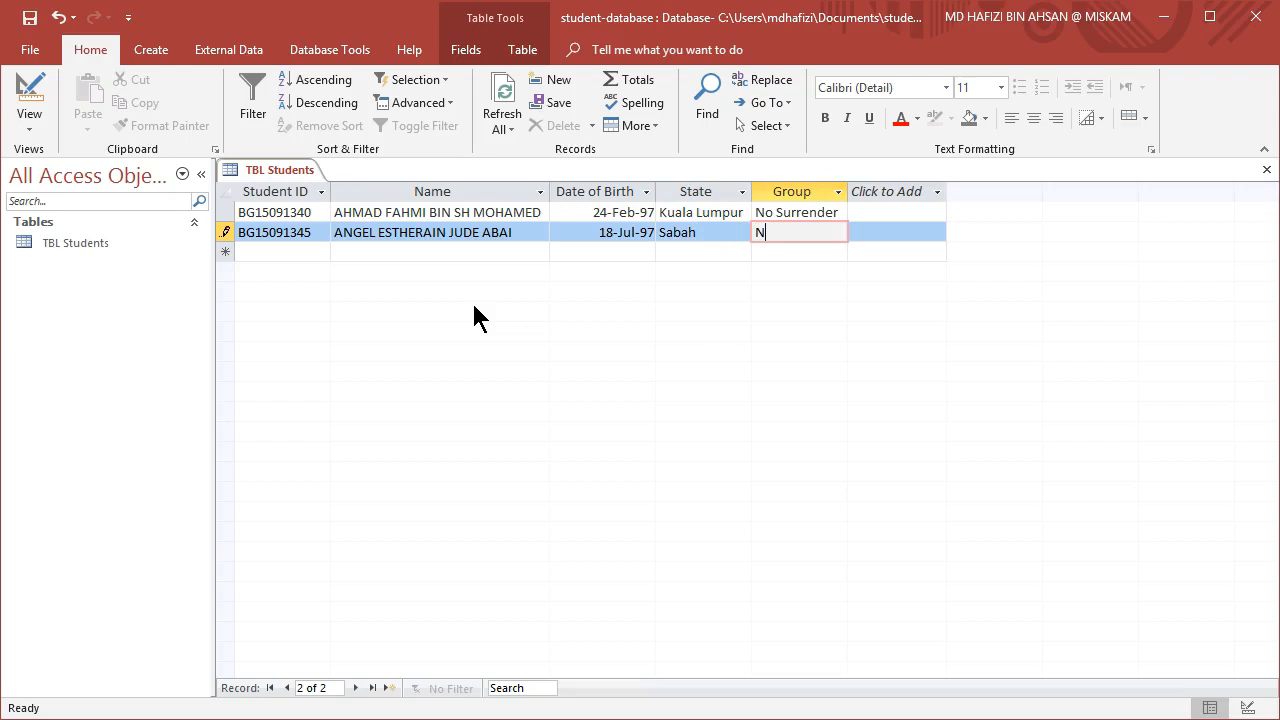
pyautogui.write('o Surrender')
pyautogui.press('Tab')
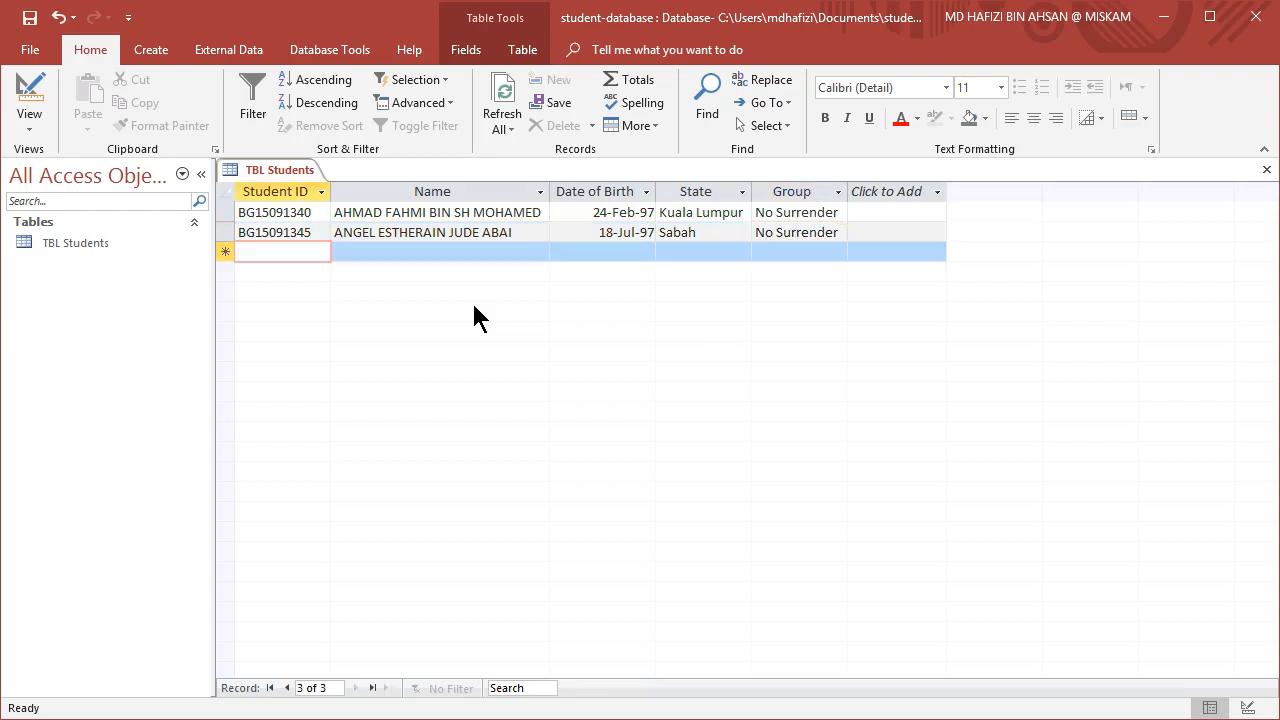
# Paste the remaining student records into the table.
pyautogui.click(30, 17)
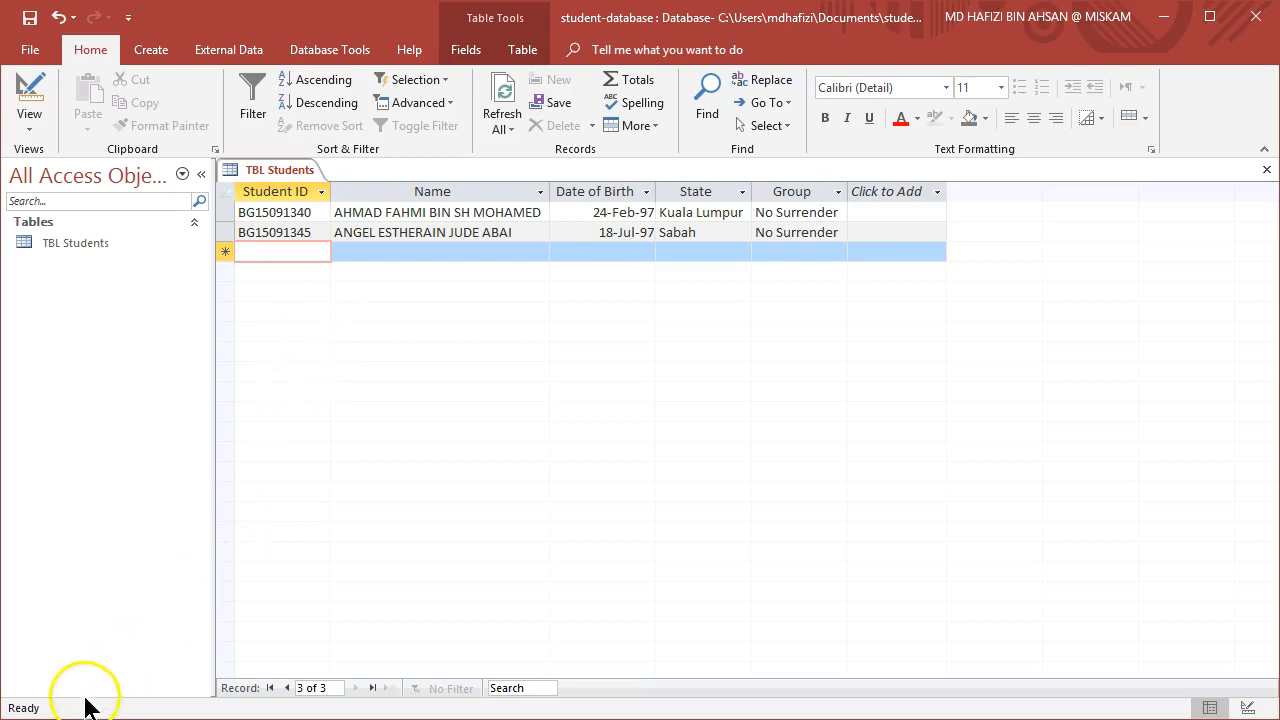
pyautogui.hotkey('ctrl', 'v')
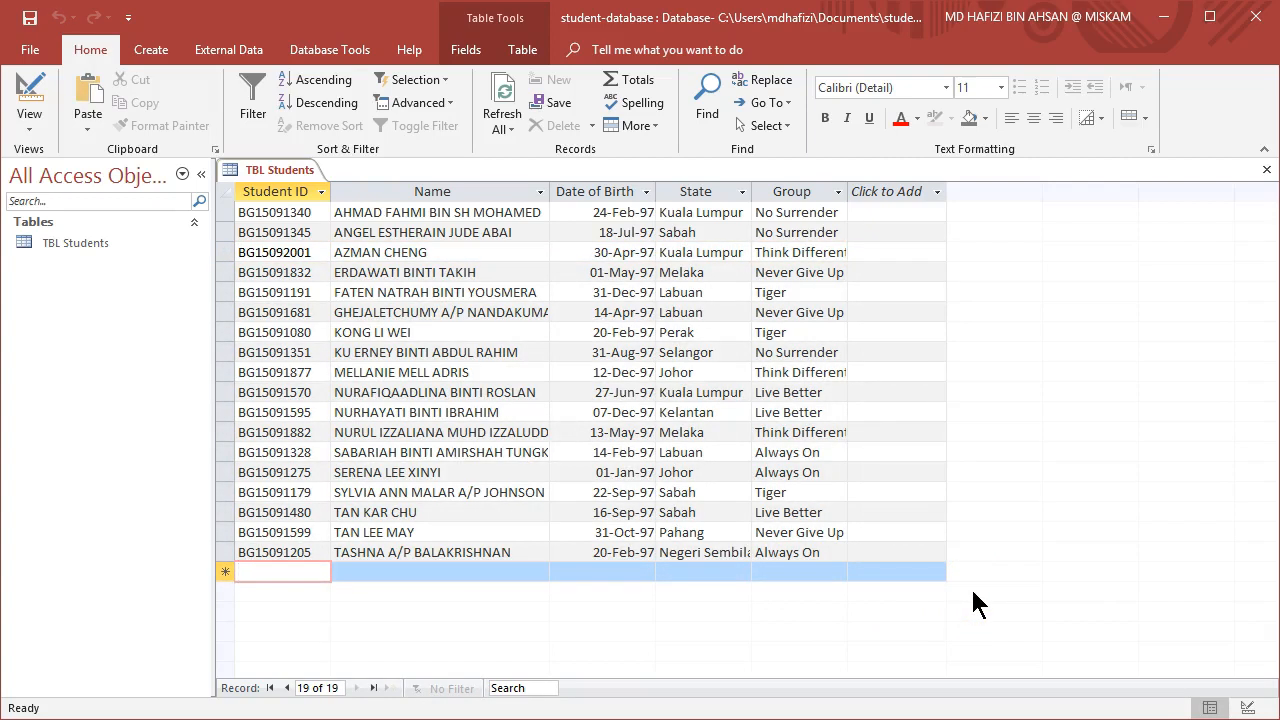
pyautogui.click(971, 620)
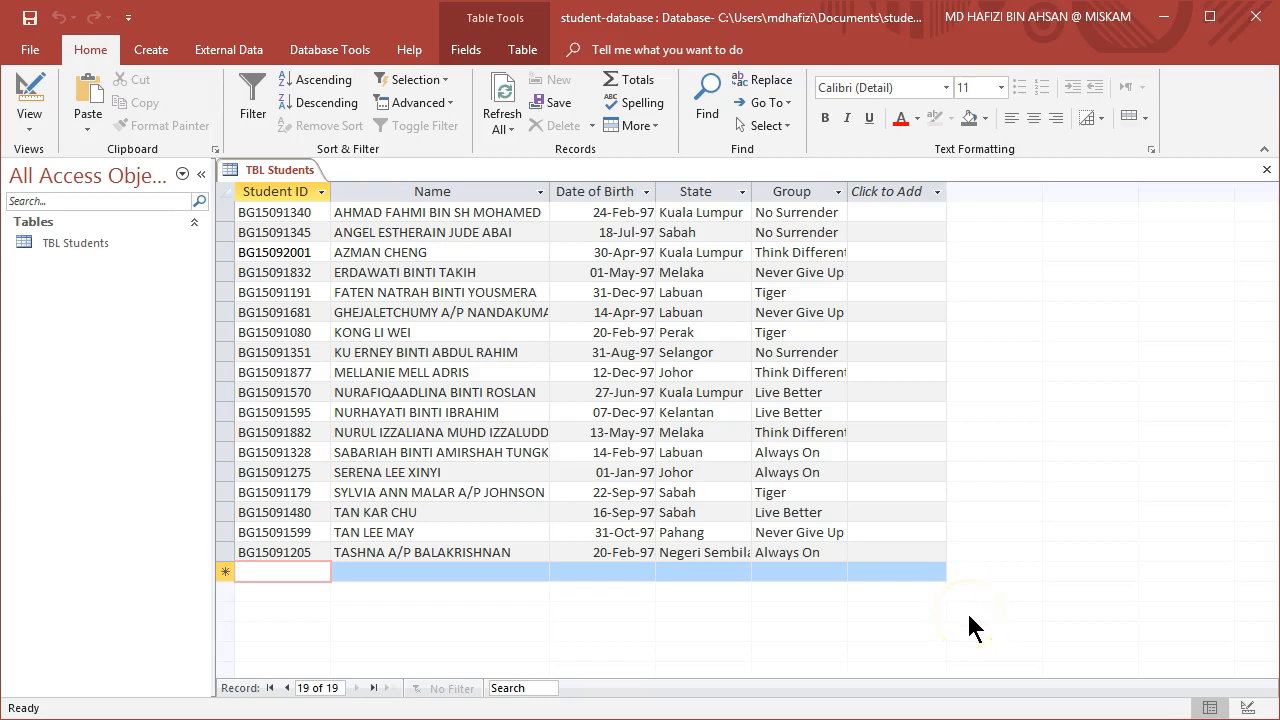